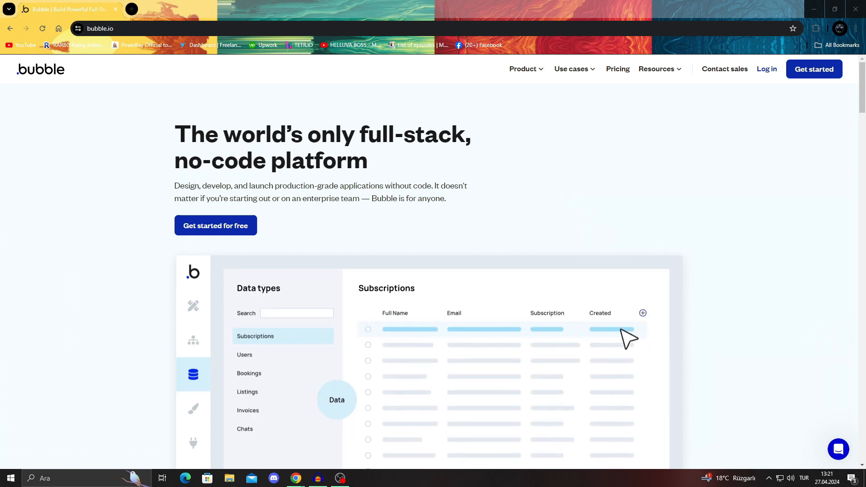
Step: Look over the Bubble homepage, including the data types preview and the platform usage statistics
{"action": "scroll", "coordinate": [433, 271], "scroll_direction": "down", "scroll_amount": 4}
{"action": "scroll", "coordinate": [433, 271], "scroll_direction": "up", "scroll_amount": 3}
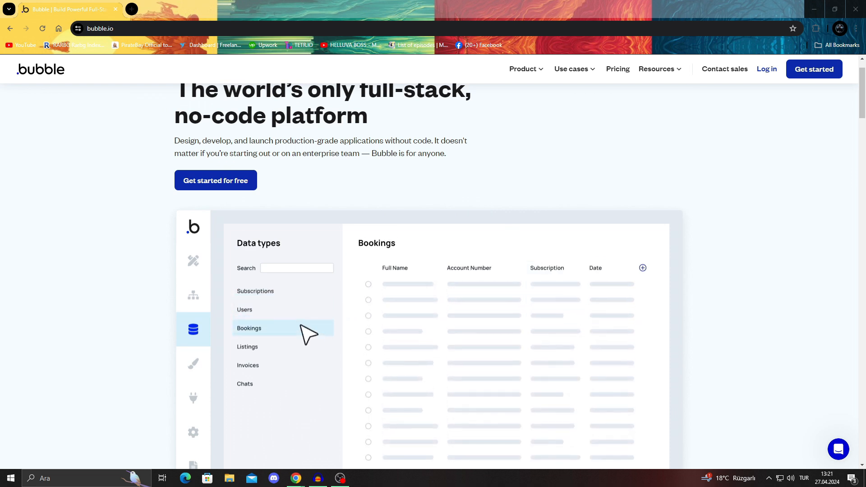
{"action": "scroll", "coordinate": [433, 270], "scroll_direction": "up", "scroll_amount": 1}
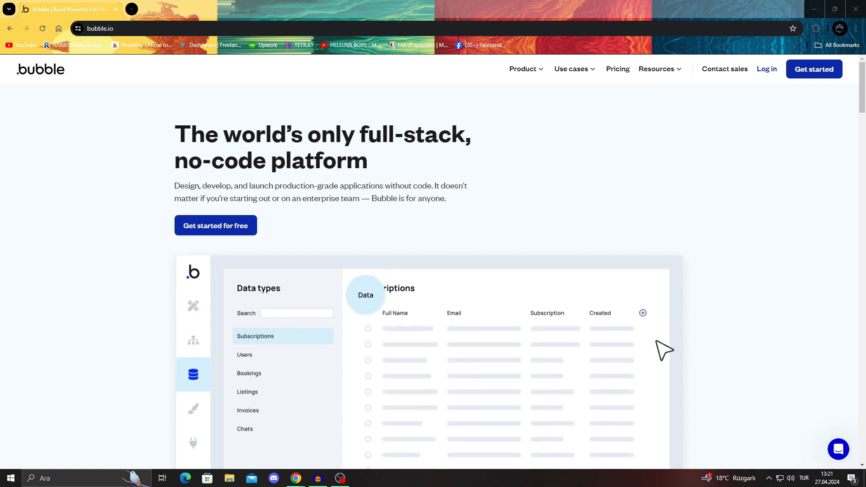
{"action": "scroll", "coordinate": [433, 271], "scroll_direction": "down", "scroll_amount": 5}
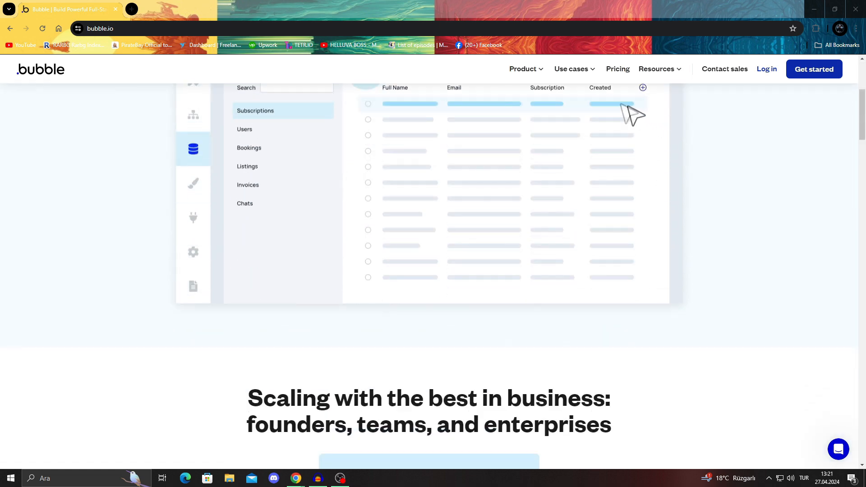
{"action": "scroll", "coordinate": [433, 271], "scroll_direction": "up", "scroll_amount": 1}
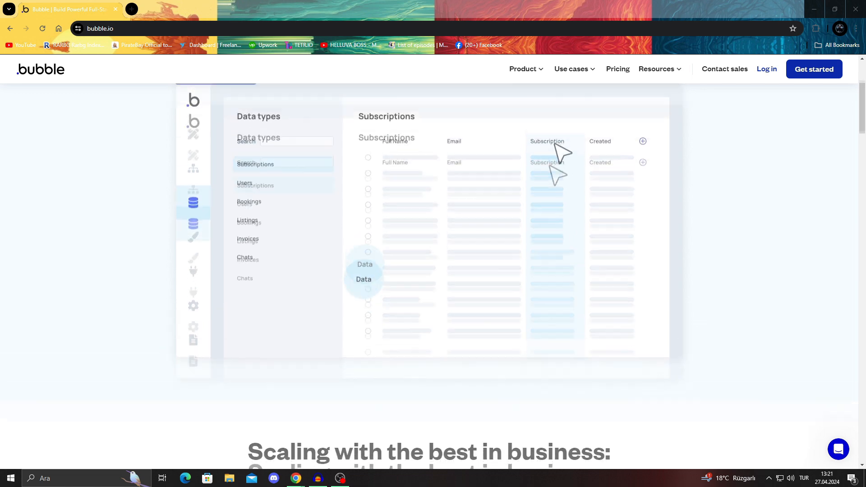
{"action": "scroll", "coordinate": [433, 271], "scroll_direction": "down", "scroll_amount": 5}
{"action": "scroll", "coordinate": [433, 271], "scroll_direction": "down", "scroll_amount": 3}
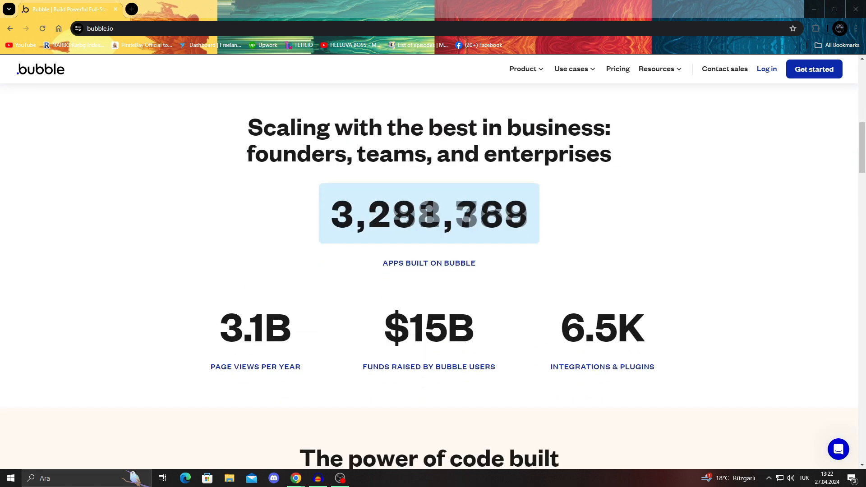
{"action": "scroll", "coordinate": [433, 270], "scroll_direction": "up", "scroll_amount": 8}
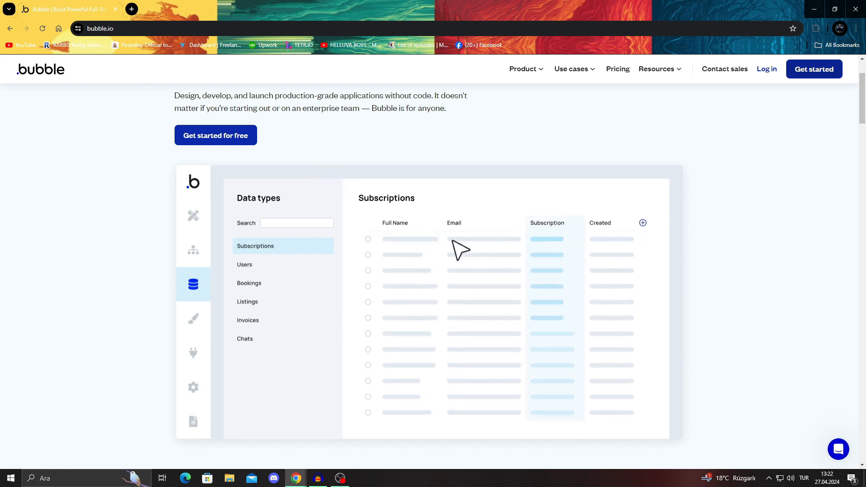
Step: Sign up for a new Bubble account using an existing Google account
{"action": "left_click", "coordinate": [814, 69]}
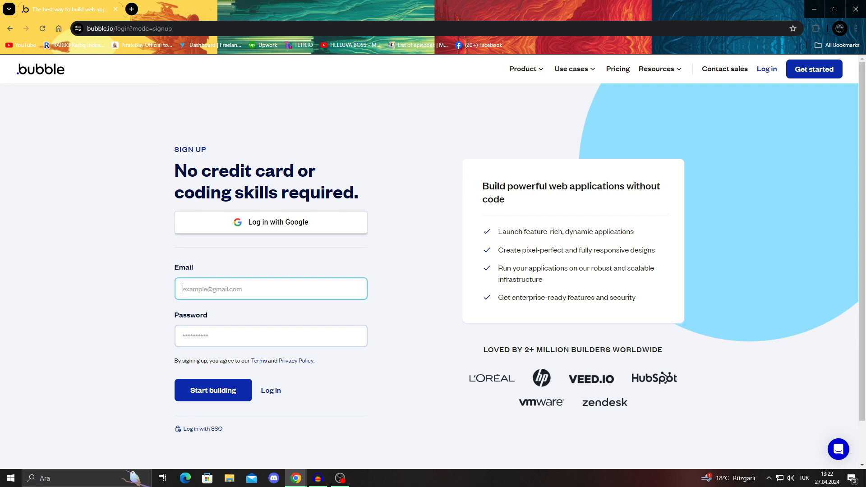
{"action": "left_click", "coordinate": [270, 222]}
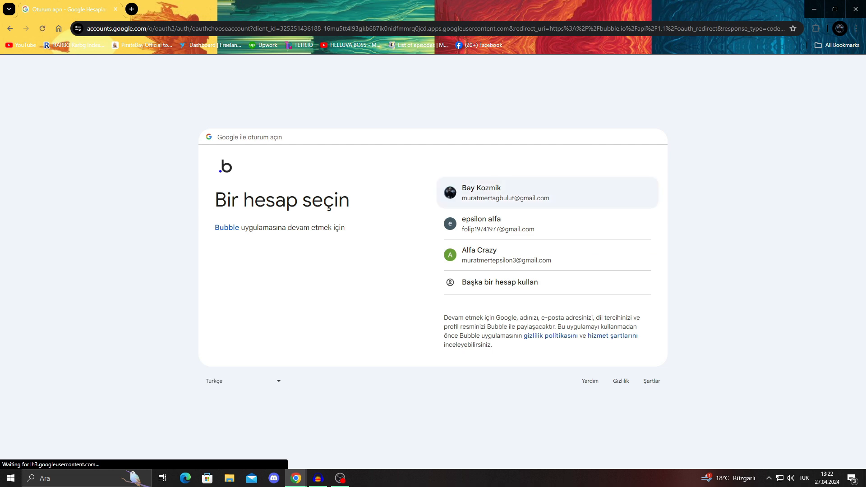
{"action": "left_click", "coordinate": [496, 254]}
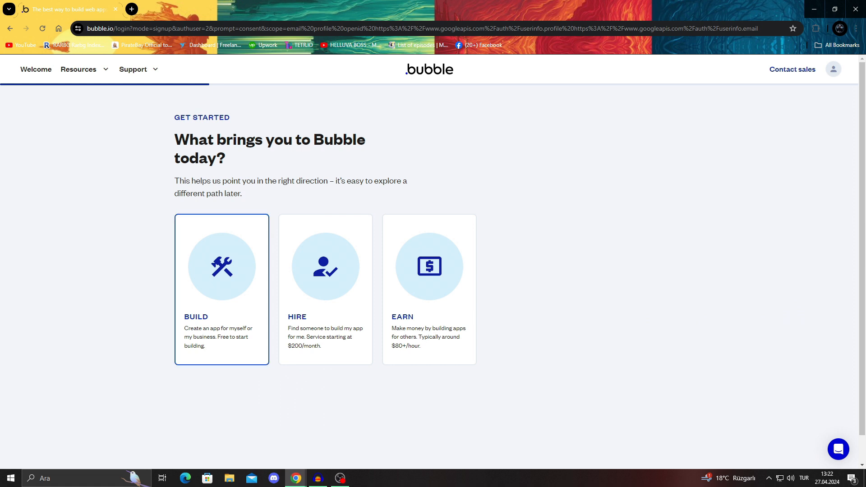
Step: Answer the onboarding questions with Build, Pretty Comfortable and Planning
{"action": "left_click", "coordinate": [222, 290]}
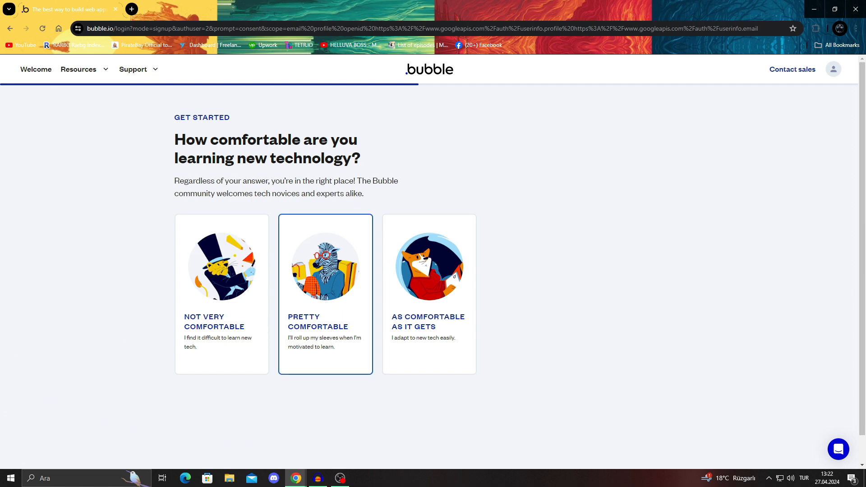
{"action": "left_click", "coordinate": [325, 294]}
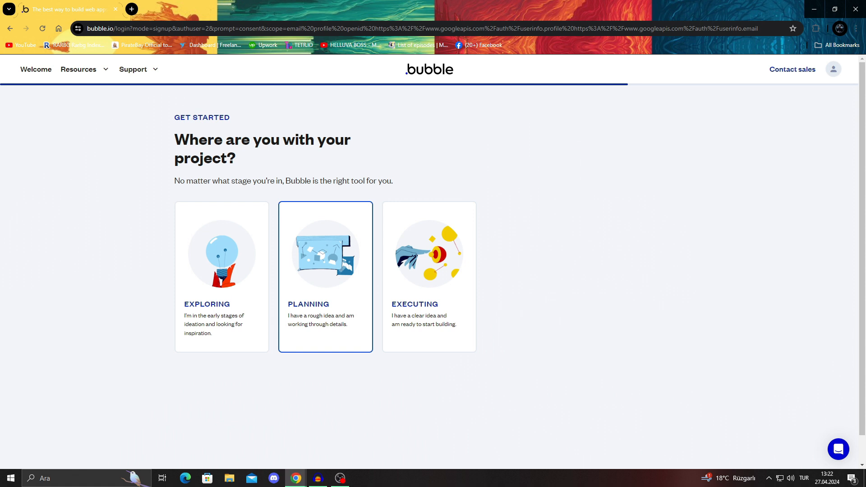
{"action": "left_click", "coordinate": [326, 288]}
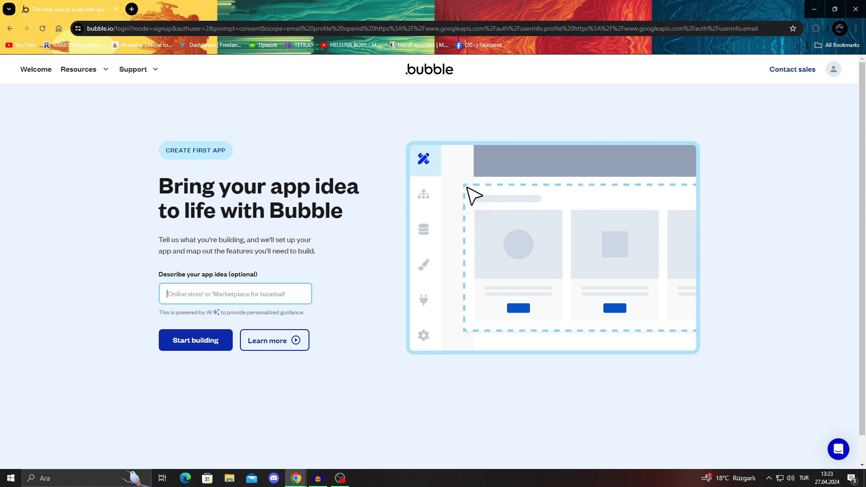
Step: Describe the app idea as "news app like a website" and start building with basic features, skipping the free trial
{"action": "type", "text": "ne"}
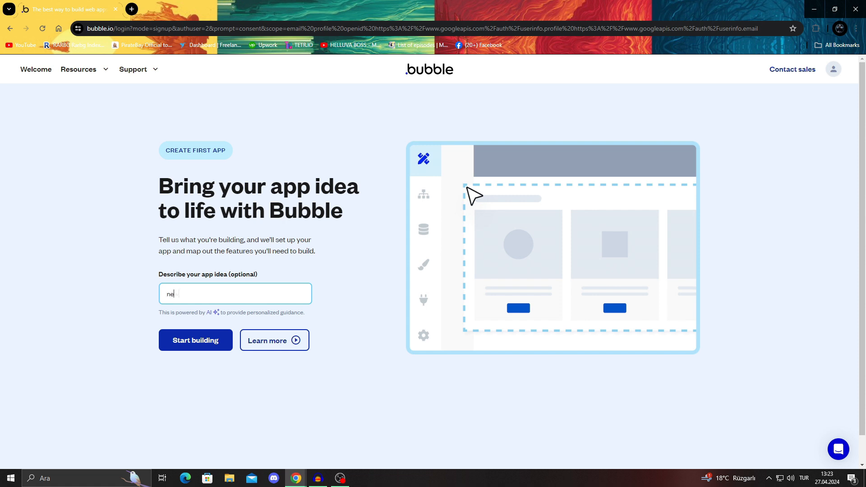
{"action": "type", "text": "ws ap"}
{"action": "key", "text": "BackSpace"}
{"action": "key", "text": "BackSpace"}
{"action": "key", "text": "BackSpace"}
{"action": "type", "text": "app like a website"}
{"action": "left_click_drag", "start_coordinate": [306, 313], "coordinate": [173, 313]}
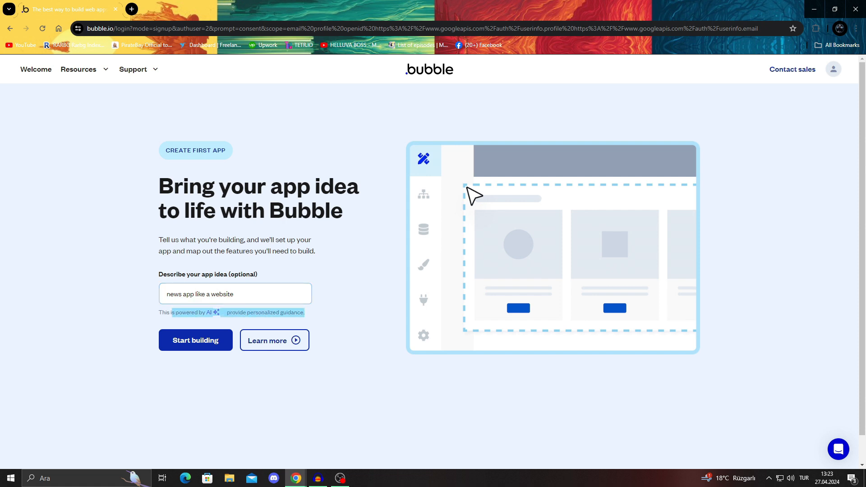
{"action": "left_click", "coordinate": [172, 313]}
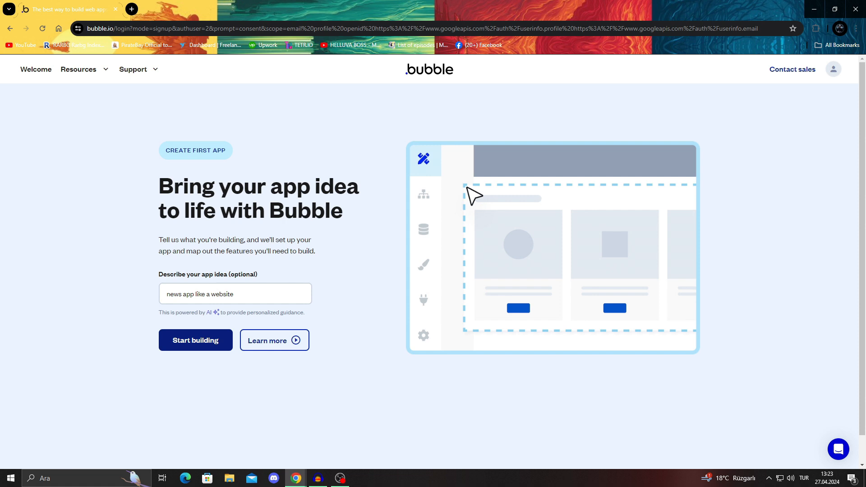
{"action": "left_click", "coordinate": [196, 341]}
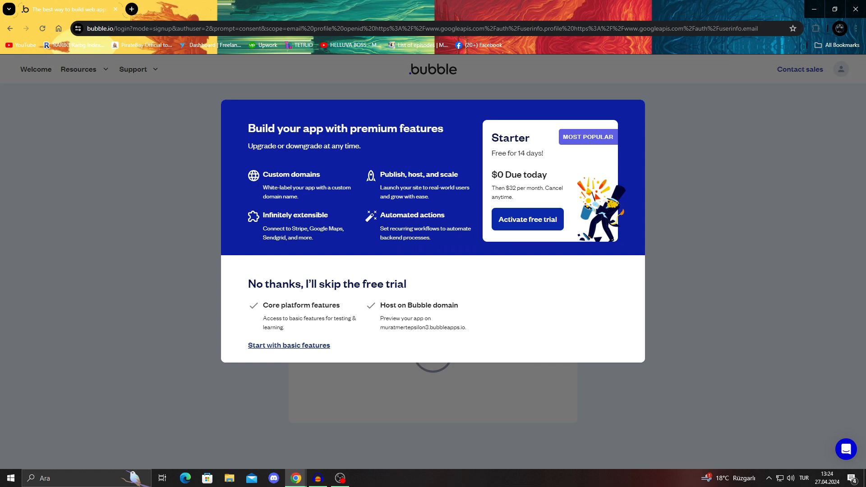
{"action": "left_click", "coordinate": [289, 346]}
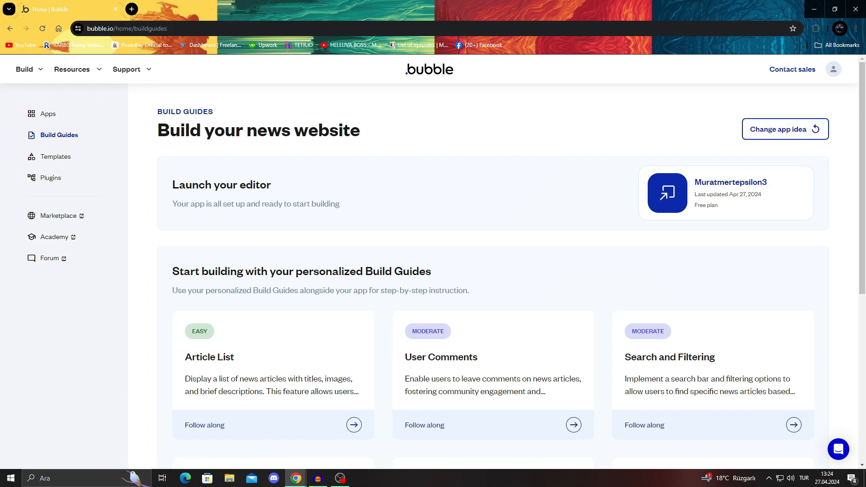
Step: Examine the Apps overview and the personalized Build Guides for the news website
{"action": "left_click_drag", "start_coordinate": [172, 203], "coordinate": [340, 204]}
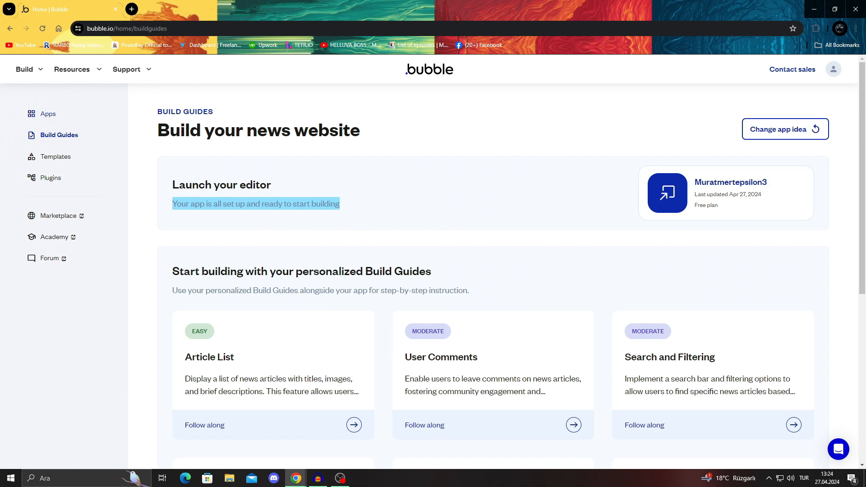
{"action": "left_click", "coordinate": [48, 114]}
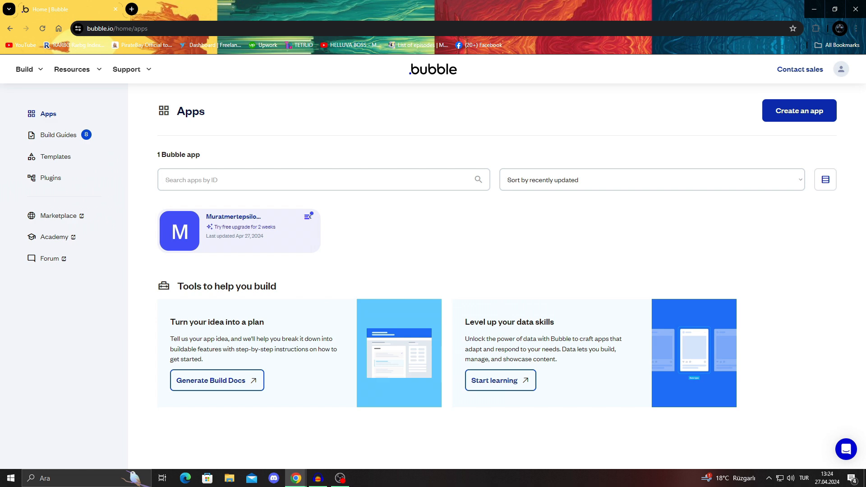
{"action": "left_click", "coordinate": [58, 135]}
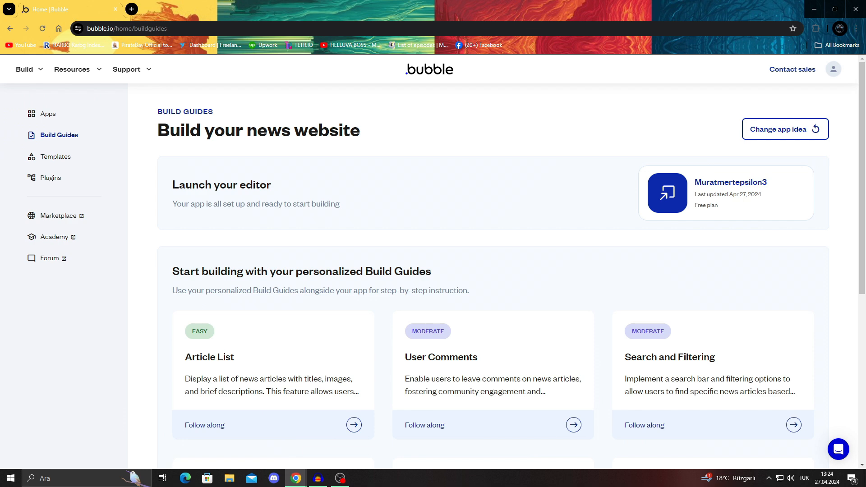
{"action": "scroll", "coordinate": [496, 275], "scroll_direction": "down", "scroll_amount": 2}
{"action": "scroll", "coordinate": [496, 275], "scroll_direction": "up", "scroll_amount": 2}
{"action": "scroll", "coordinate": [496, 275], "scroll_direction": "down", "scroll_amount": 5}
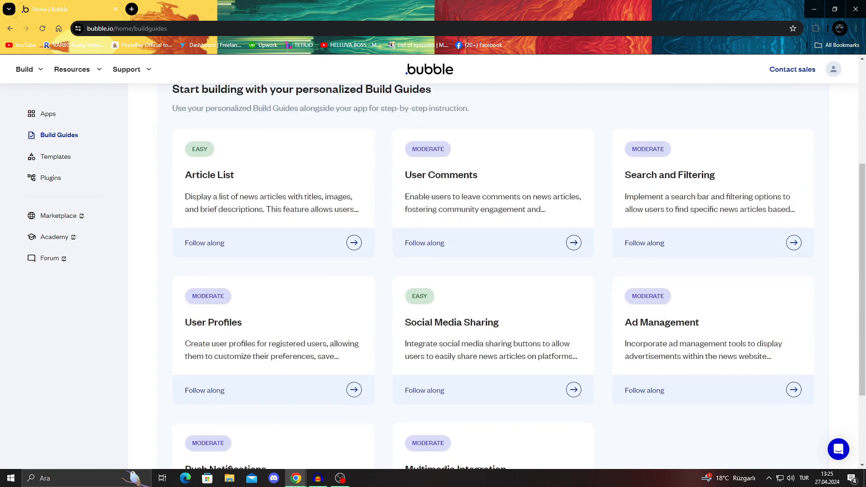
{"action": "scroll", "coordinate": [496, 275], "scroll_direction": "up", "scroll_amount": 2}
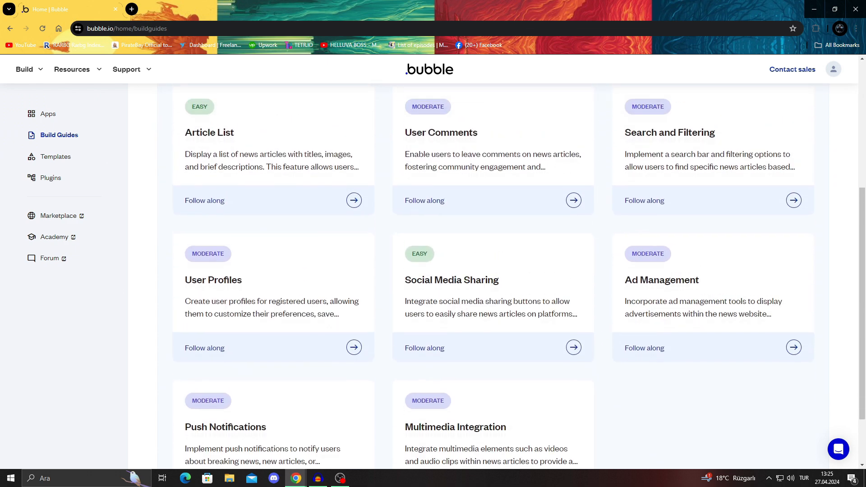
{"action": "scroll", "coordinate": [496, 275], "scroll_direction": "down", "scroll_amount": 2}
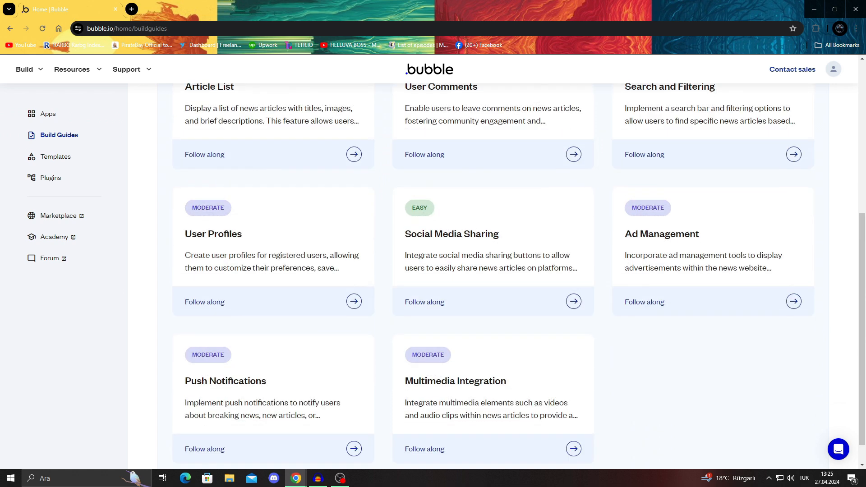
{"action": "scroll", "coordinate": [493, 276], "scroll_direction": "up", "scroll_amount": 3}
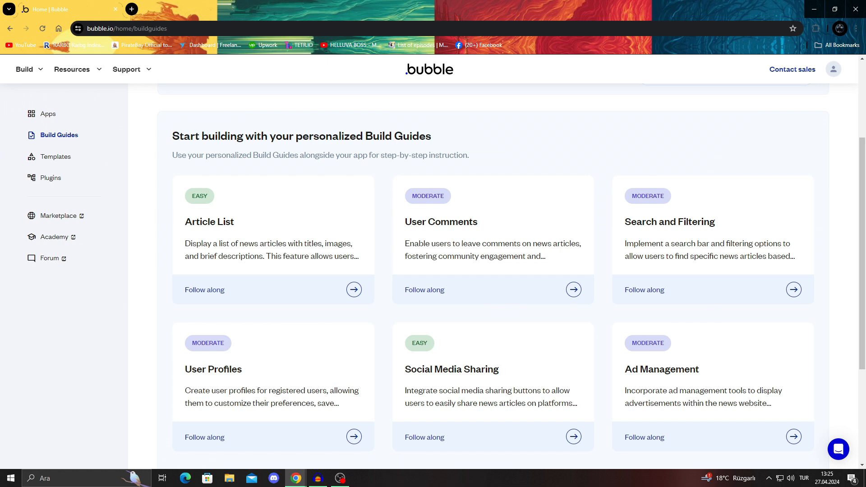
Step: Launch the new app's editor from the Build Guides page and bring its setup assistant into view
{"action": "scroll", "coordinate": [496, 275], "scroll_direction": "up", "scroll_amount": 3}
{"action": "left_click", "coordinate": [667, 193]}
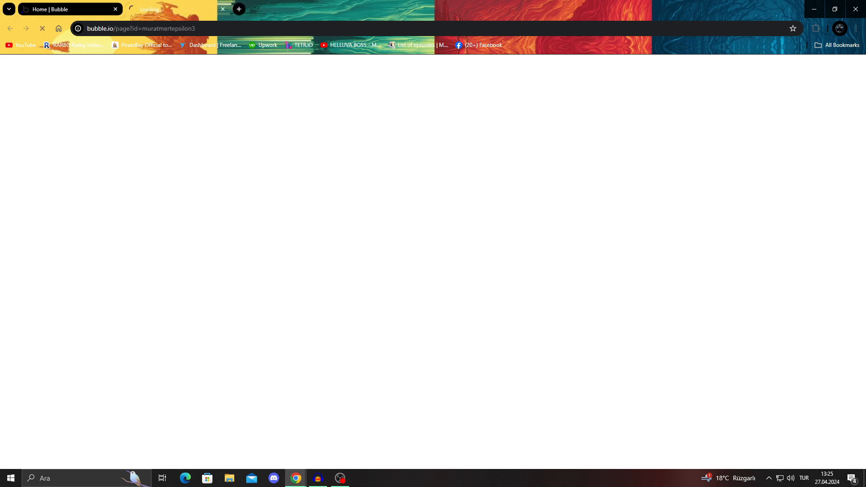
{"action": "left_click", "coordinate": [72, 9]}
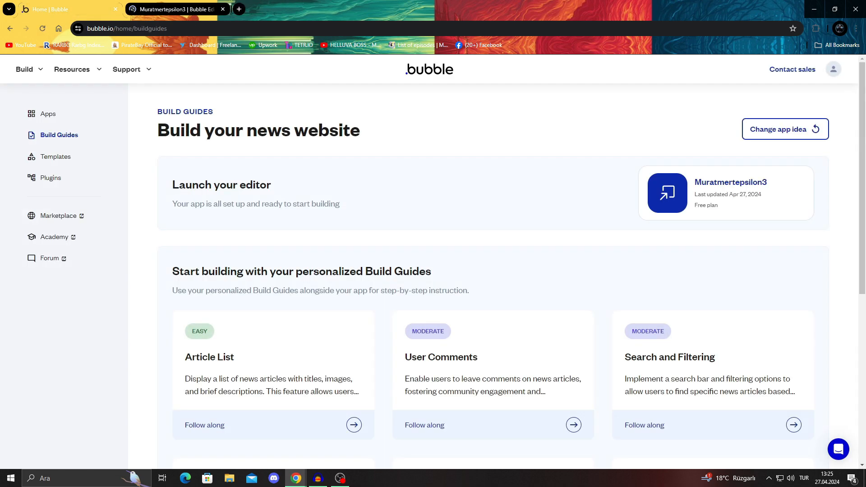
{"action": "left_click", "coordinate": [175, 9]}
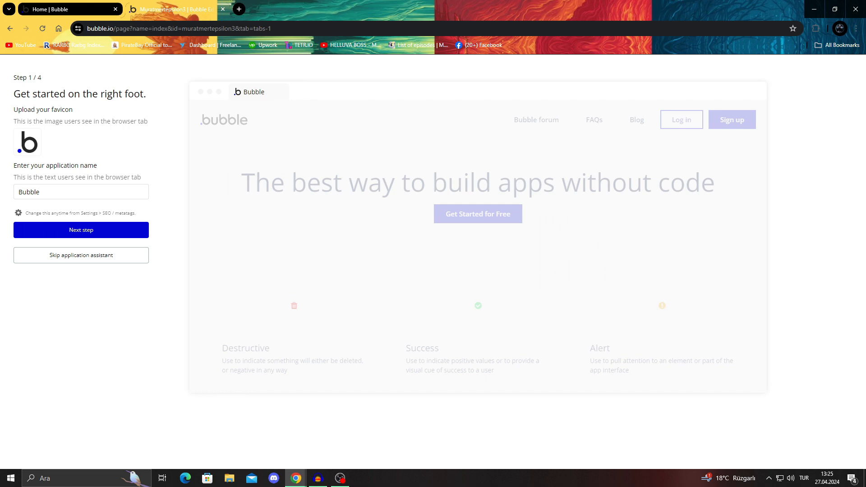
Step: Upload the pony PNG image from the desktop as the app's favicon
{"action": "left_click", "coordinate": [28, 142]}
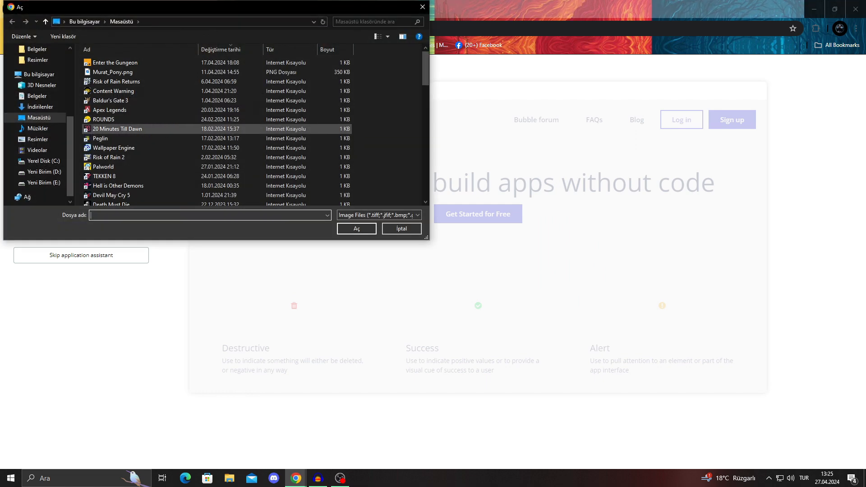
{"action": "left_click", "coordinate": [113, 71]}
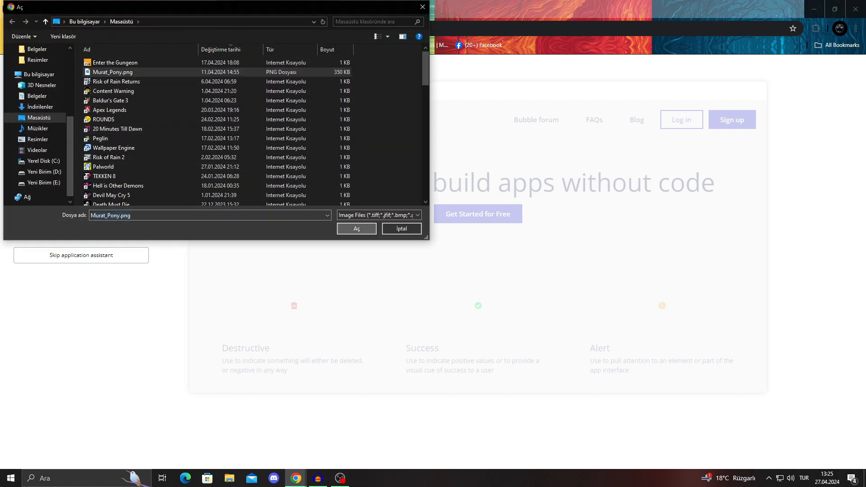
{"action": "left_click", "coordinate": [356, 229]}
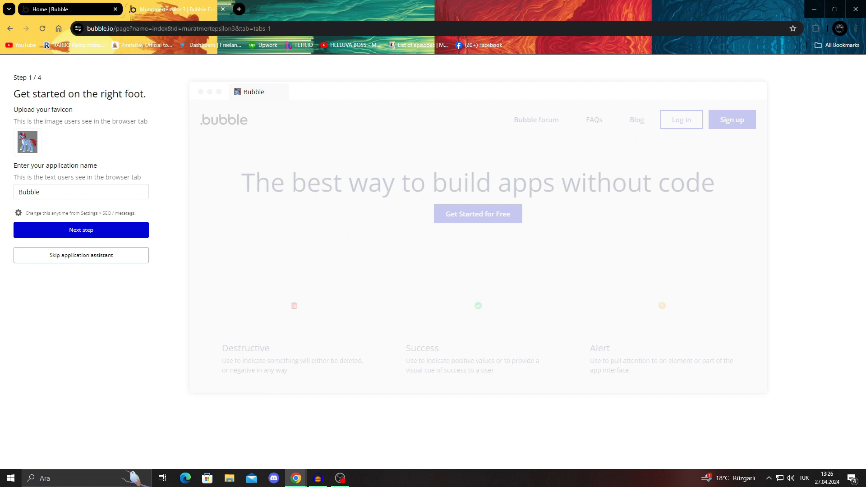
Step: Name the application "The News" and proceed to the default font setup
{"action": "double_click", "coordinate": [29, 193]}
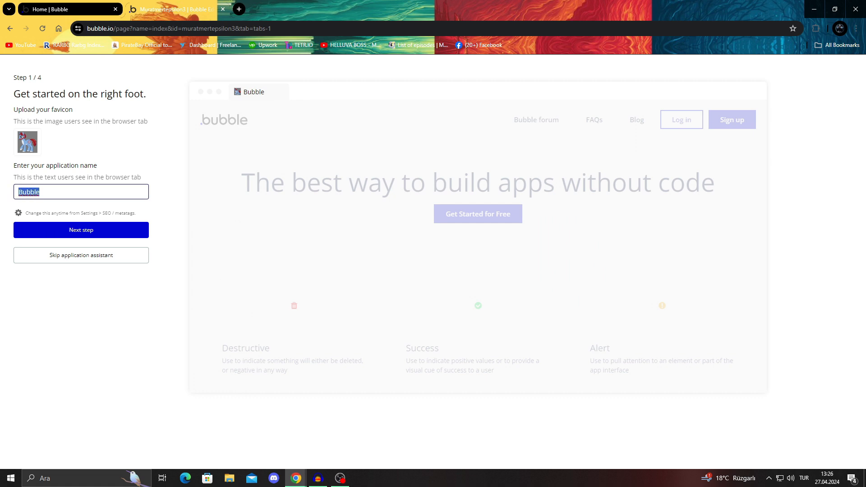
{"action": "type", "text": "The News"}
{"action": "left_click_drag", "start_coordinate": [231, 92], "coordinate": [280, 92]}
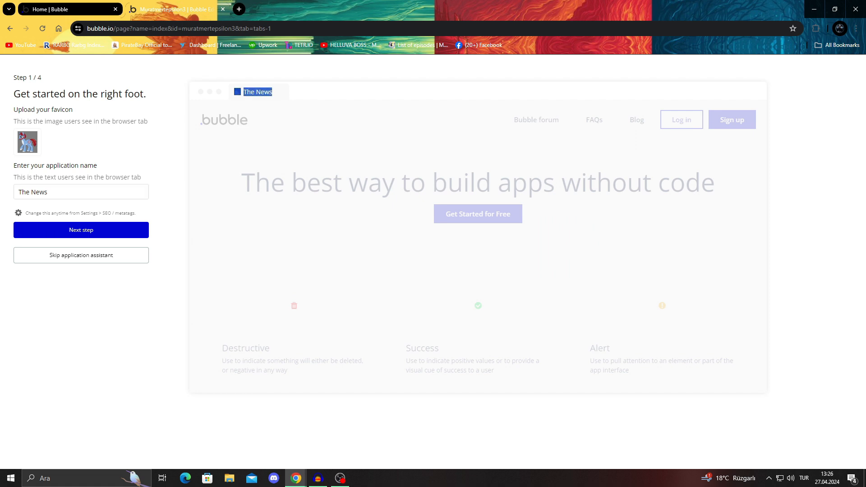
{"action": "left_click", "coordinate": [288, 92]}
{"action": "left_click", "coordinate": [81, 230]}
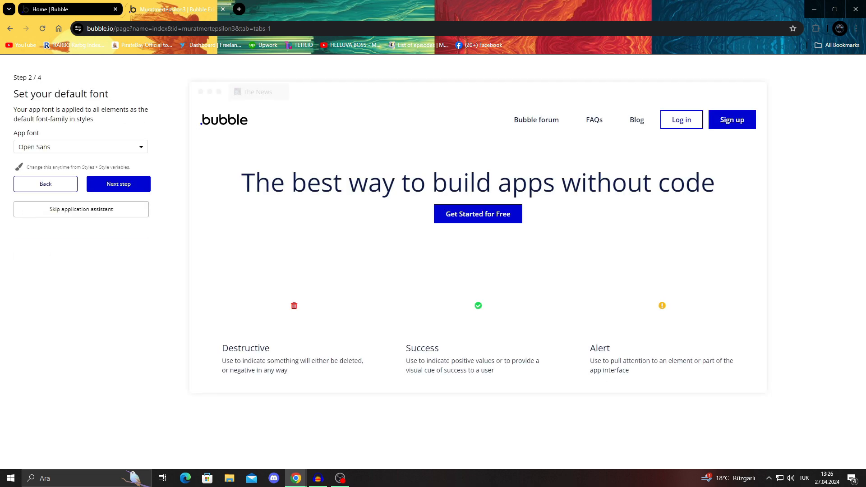
Step: Set the app's default font to Arial
{"action": "left_click", "coordinate": [81, 147]}
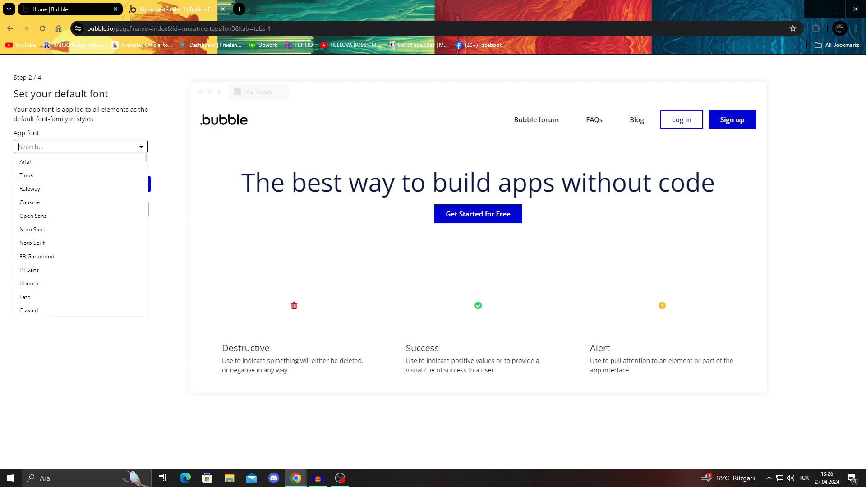
{"action": "left_click", "coordinate": [79, 163]}
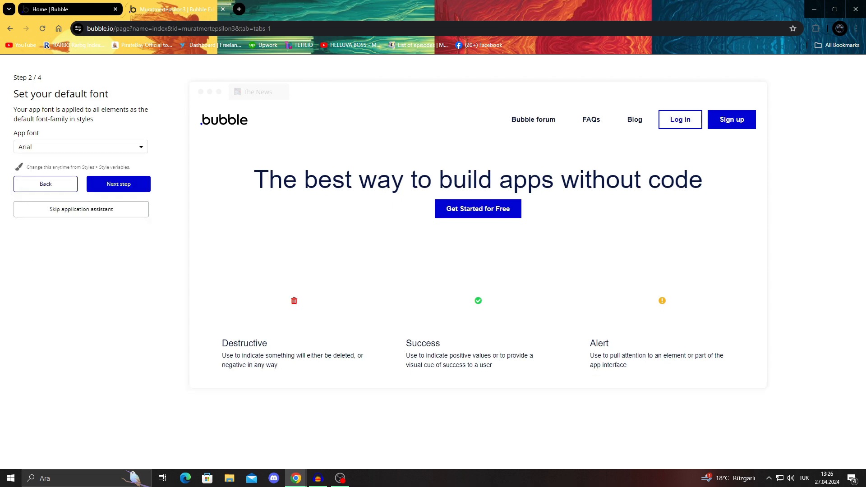
Step: Try Noto Sans, Noto Serif and Ubuntu as the app's default font
{"action": "left_click", "coordinate": [81, 147]}
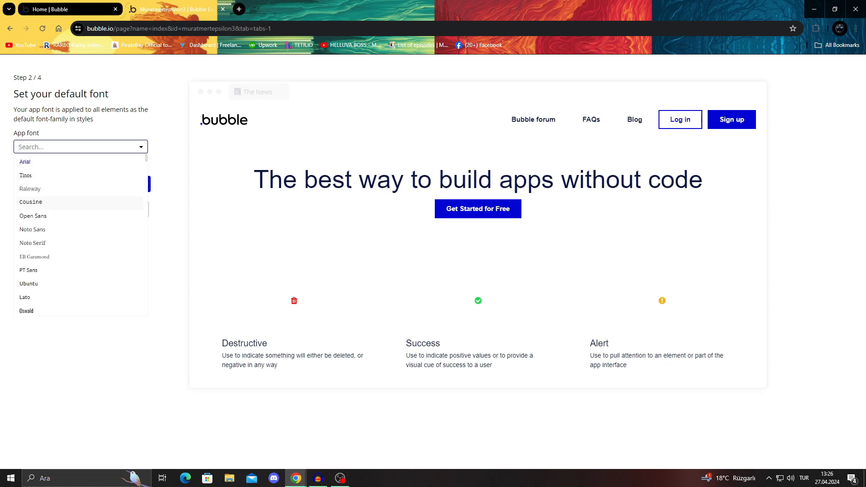
{"action": "left_click", "coordinate": [33, 230]}
{"action": "left_click", "coordinate": [80, 147]}
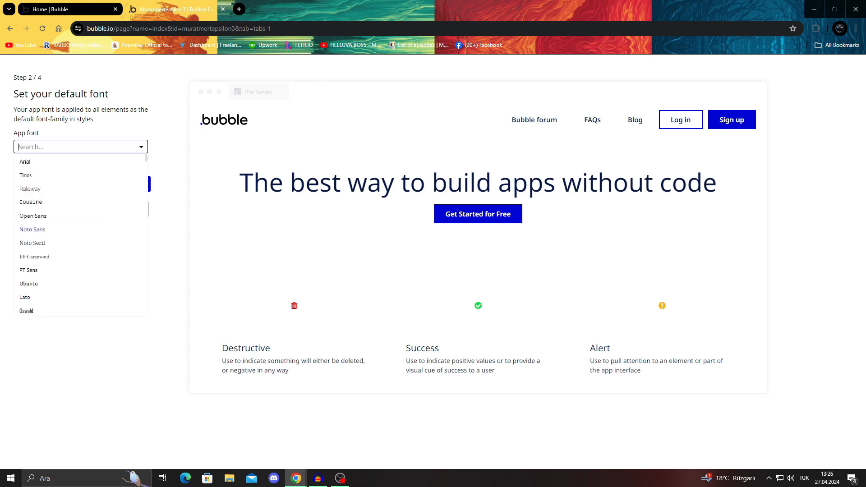
{"action": "left_click", "coordinate": [33, 243]}
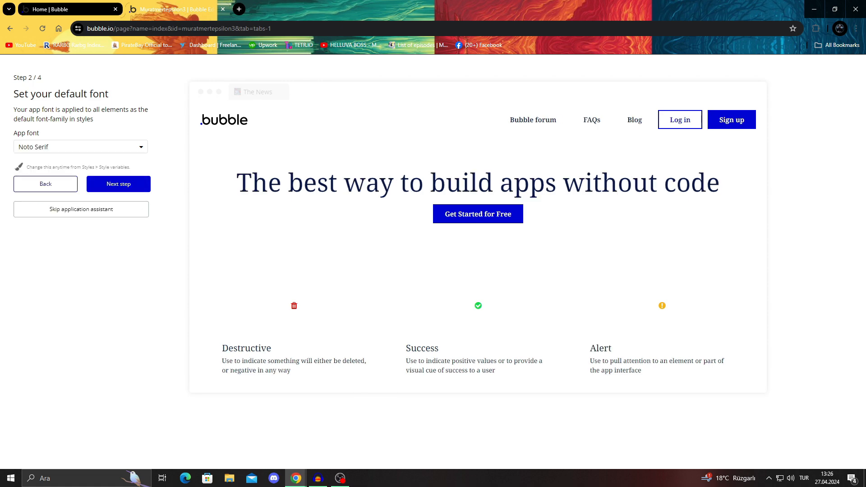
{"action": "left_click", "coordinate": [81, 147]}
{"action": "scroll", "coordinate": [80, 176], "scroll_direction": "down", "scroll_amount": 3}
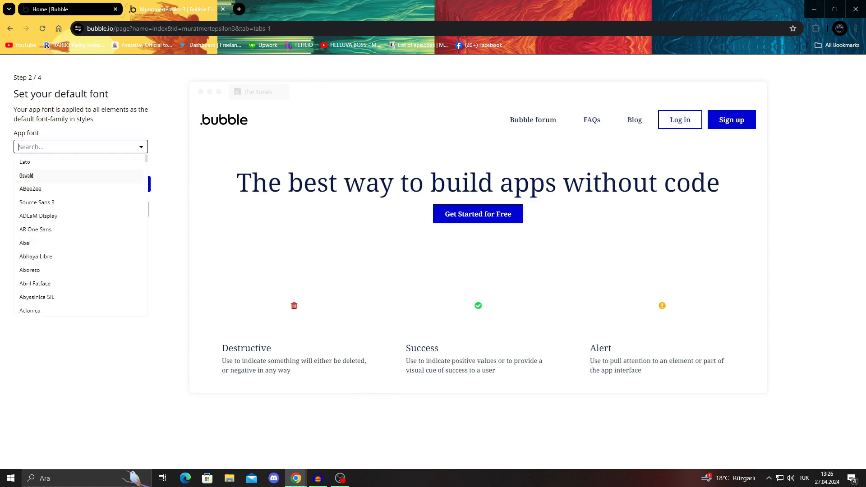
{"action": "scroll", "coordinate": [50, 177], "scroll_direction": "up", "scroll_amount": 1}
{"action": "left_click", "coordinate": [45, 191]}
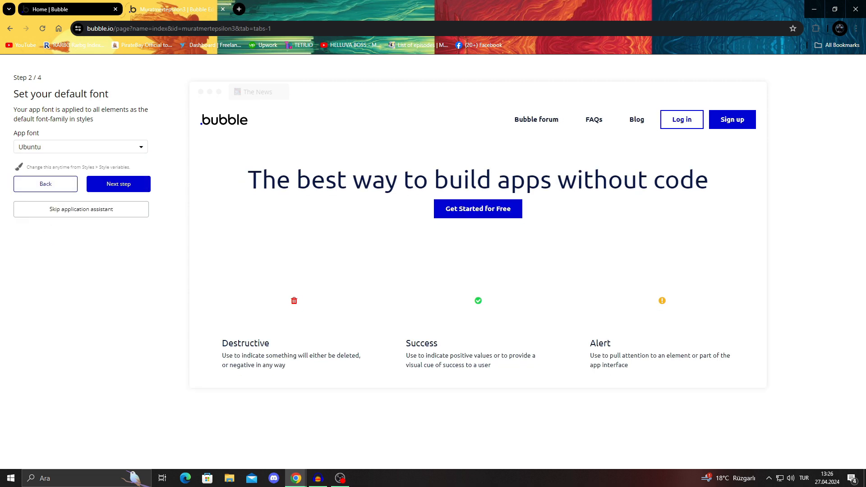
Step: Try Aladin as the app's default font
{"action": "left_click", "coordinate": [81, 147]}
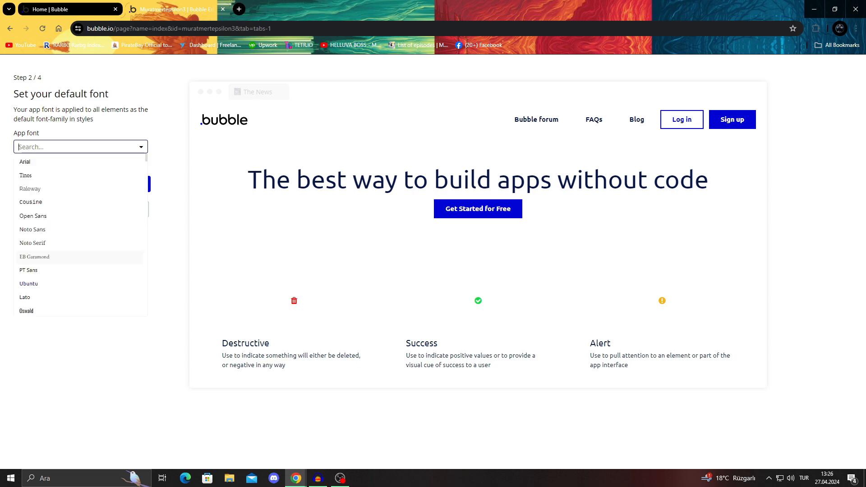
{"action": "scroll", "coordinate": [45, 220], "scroll_direction": "up", "scroll_amount": 5}
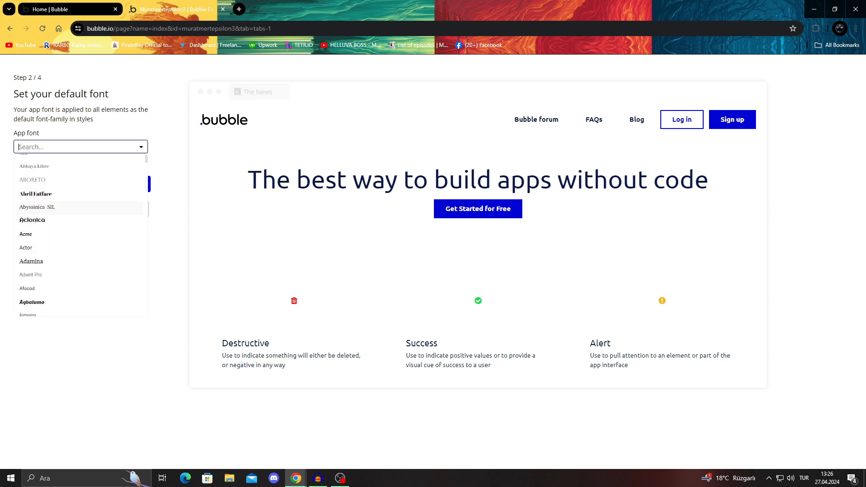
{"action": "scroll", "coordinate": [80, 234], "scroll_direction": "down", "scroll_amount": 3}
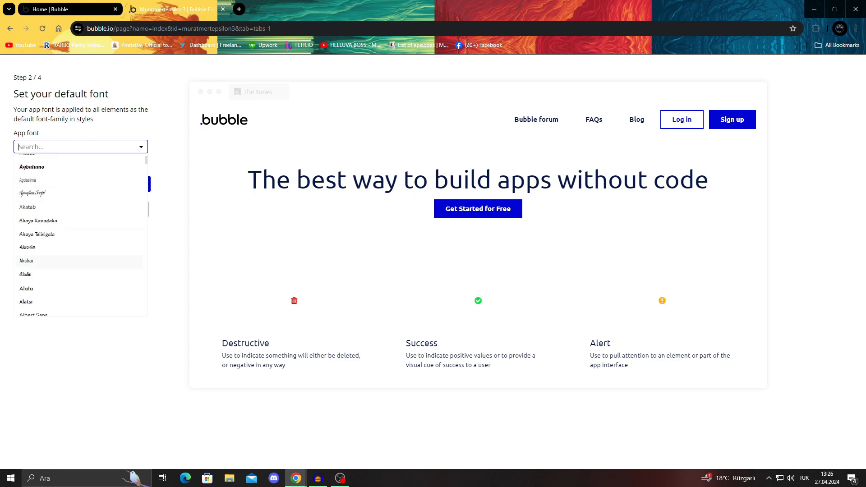
{"action": "left_click", "coordinate": [45, 275]}
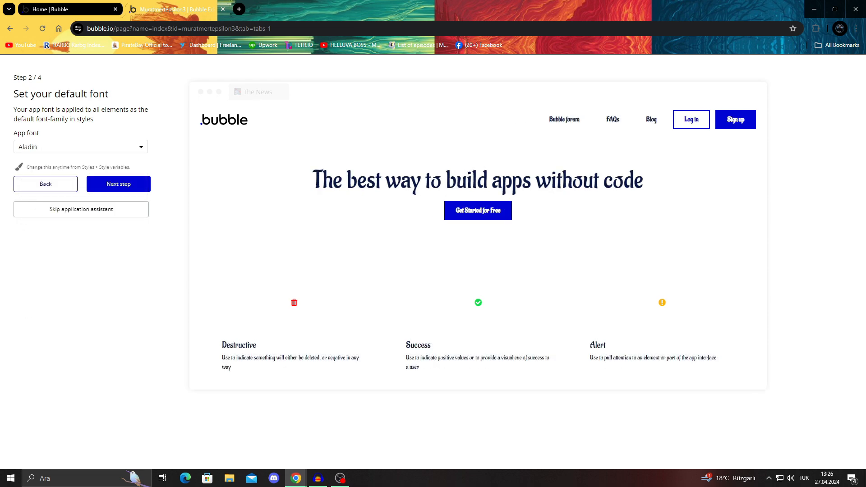
Step: Set the app's default font to Amarante and proceed to the default colors setup
{"action": "left_click", "coordinate": [80, 146]}
{"action": "left_click", "coordinate": [45, 250]}
{"action": "left_click", "coordinate": [80, 146]}
{"action": "scroll", "coordinate": [80, 234], "scroll_direction": "down", "scroll_amount": 5}
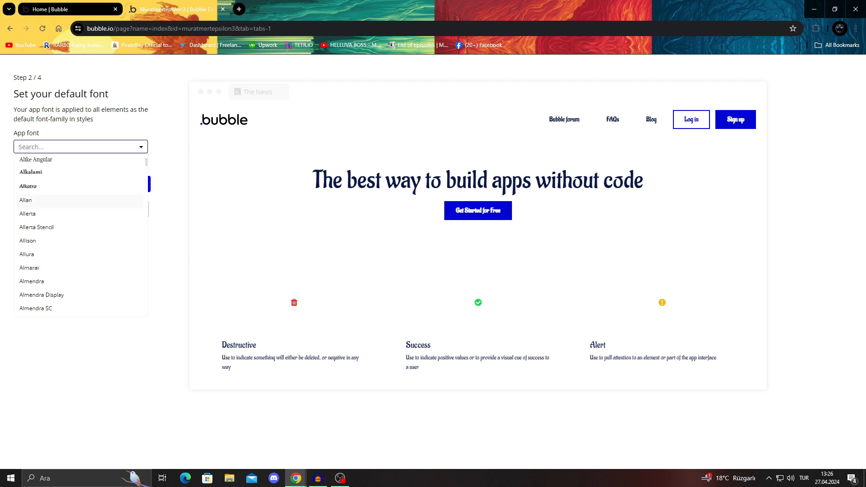
{"action": "scroll", "coordinate": [81, 235], "scroll_direction": "down", "scroll_amount": 2}
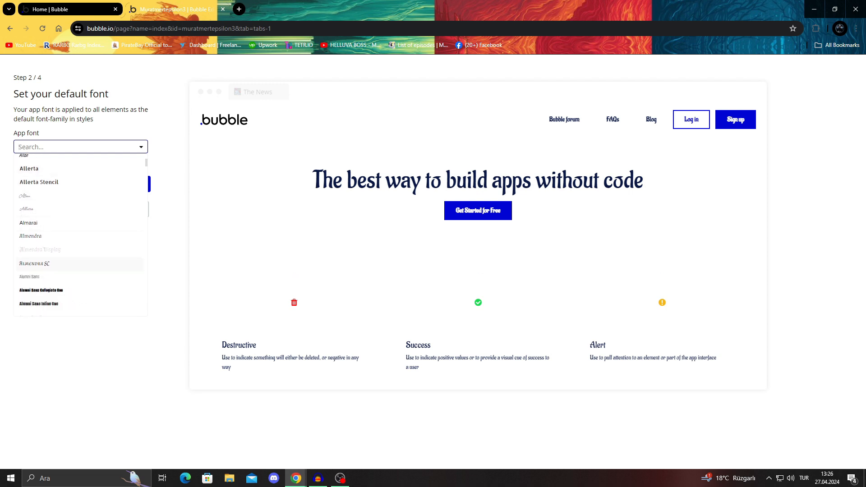
{"action": "scroll", "coordinate": [80, 260], "scroll_direction": "down", "scroll_amount": 2}
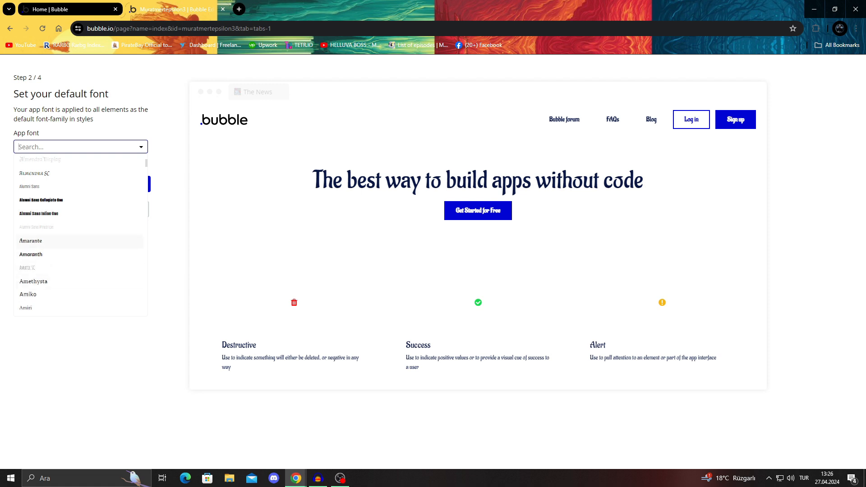
{"action": "left_click", "coordinate": [45, 241]}
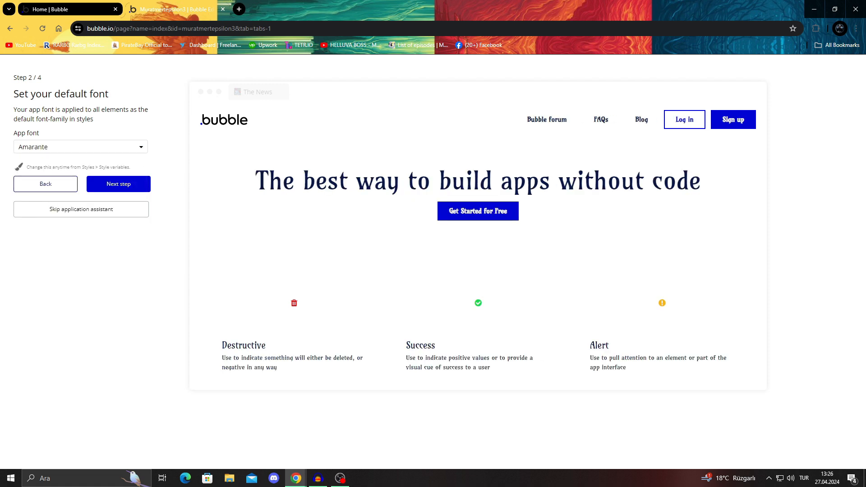
{"action": "left_click", "coordinate": [118, 184]}
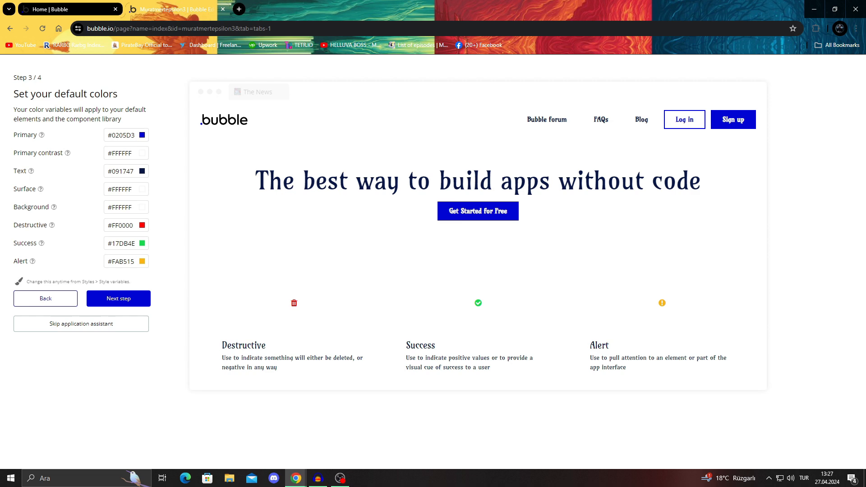
{"action": "left_click", "coordinate": [142, 135]}
{"action": "left_click", "coordinate": [143, 135]}
{"action": "left_click_drag", "start_coordinate": [22, 153], "coordinate": [71, 153]}
{"action": "left_click_drag", "start_coordinate": [48, 190], "coordinate": [107, 263]}
{"action": "left_click", "coordinate": [45, 244]}
{"action": "double_click", "coordinate": [662, 303]}
{"action": "left_click", "coordinate": [668, 307]}
Step: Set the app's primary color to dark purple #5F0994
{"action": "left_click", "coordinate": [142, 135]}
{"action": "mouse_move", "coordinate": [196, 152]}
{"action": "left_mouse_down"}
{"action": "mouse_move", "coordinate": [195, 144]}
{"action": "mouse_move", "coordinate": [153, 176]}
{"action": "mouse_move", "coordinate": [114, 159]}
{"action": "mouse_move", "coordinate": [166, 176]}
{"action": "mouse_move", "coordinate": [179, 159]}
{"action": "left_mouse_up"}
{"action": "left_click_drag", "start_coordinate": [166, 214], "coordinate": [125, 215]}
{"action": "mouse_move", "coordinate": [180, 158]}
{"action": "left_mouse_down"}
{"action": "mouse_move", "coordinate": [196, 141]}
{"action": "mouse_move", "coordinate": [187, 152]}
{"action": "left_mouse_up"}
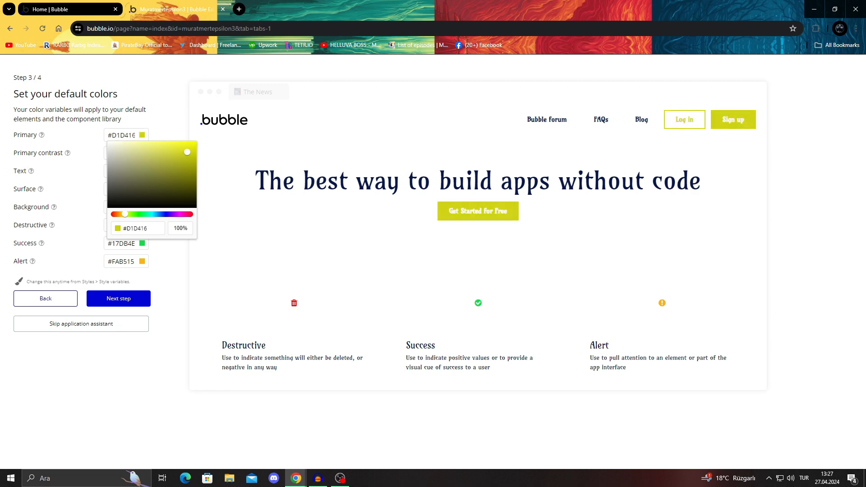
{"action": "left_click_drag", "start_coordinate": [125, 214], "coordinate": [174, 214]}
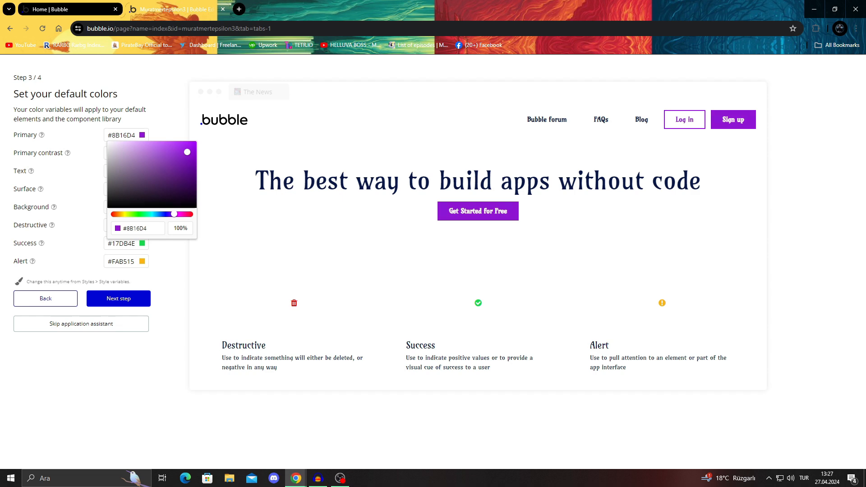
{"action": "left_click_drag", "start_coordinate": [187, 152], "coordinate": [191, 169]}
{"action": "key", "text": "Escape"}
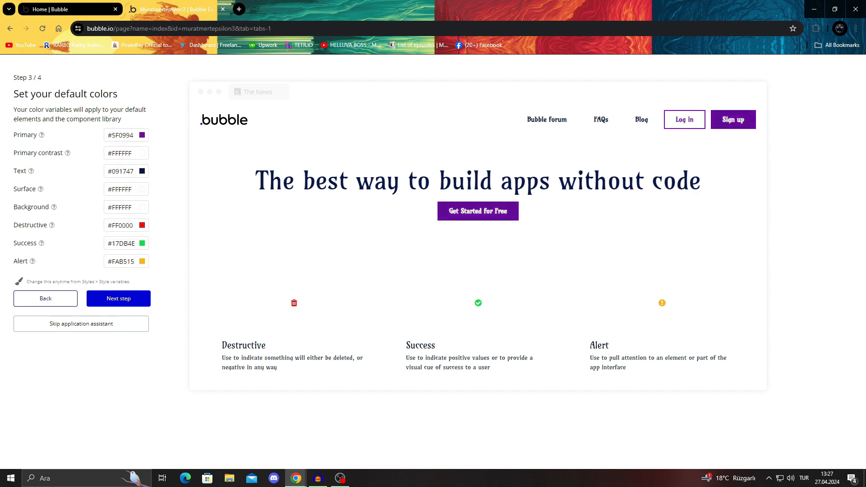
Step: Try adjusting the primary contrast color, then restore it to white #FFFFFF
{"action": "left_click", "coordinate": [142, 153]}
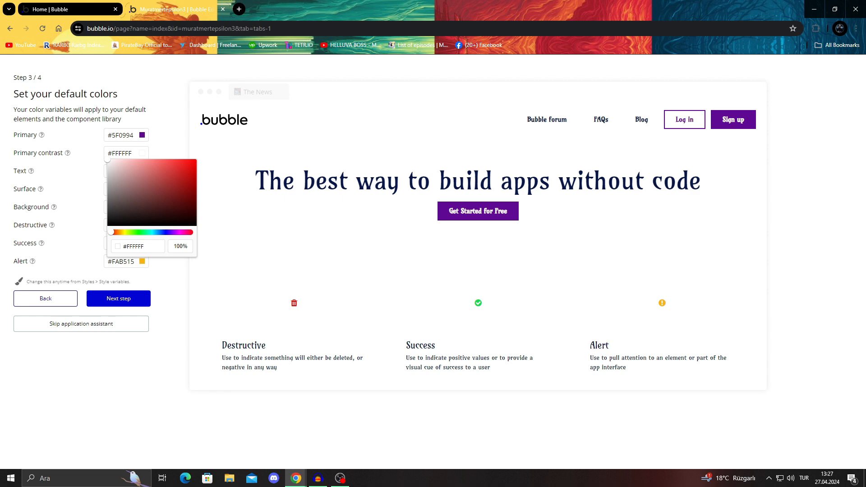
{"action": "mouse_move", "coordinate": [114, 162]}
{"action": "left_mouse_down"}
{"action": "mouse_move", "coordinate": [192, 178]}
{"action": "mouse_move", "coordinate": [111, 224]}
{"action": "mouse_move", "coordinate": [108, 162]}
{"action": "mouse_move", "coordinate": [108, 224]}
{"action": "mouse_move", "coordinate": [130, 207]}
{"action": "mouse_move", "coordinate": [133, 220]}
{"action": "mouse_move", "coordinate": [107, 225]}
{"action": "mouse_move", "coordinate": [108, 159]}
{"action": "left_mouse_up"}
{"action": "key", "text": "Escape"}
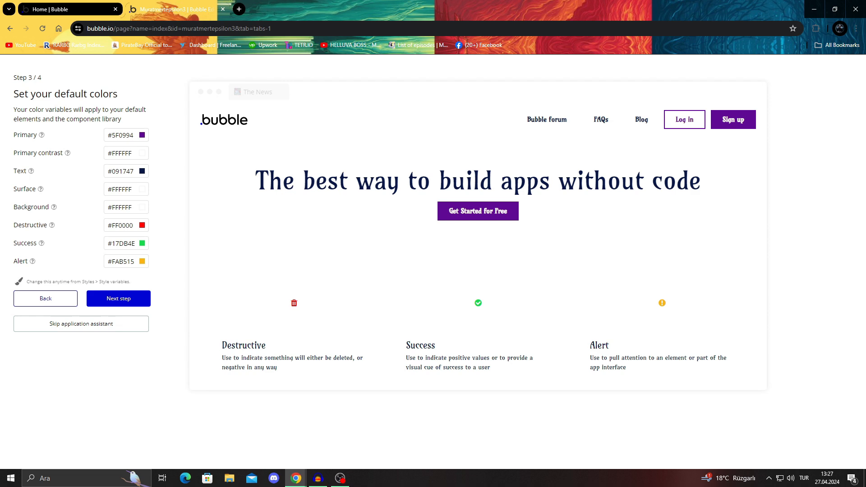
Step: Set the app's default text color to bright blue #0842FF
{"action": "left_click", "coordinate": [142, 172]}
{"action": "left_click_drag", "start_coordinate": [185, 224], "coordinate": [193, 178]}
{"action": "key", "text": "Escape"}
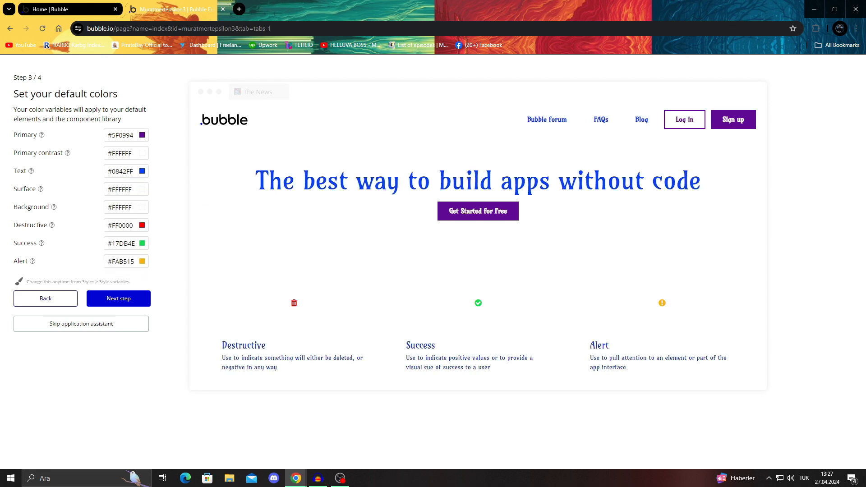
Step: Try adjusting the surface and background colors, restore both to white #FFFFFF, and check the destructive color
{"action": "left_click", "coordinate": [142, 190]}
{"action": "mouse_move", "coordinate": [116, 201]}
{"action": "left_mouse_down"}
{"action": "mouse_move", "coordinate": [127, 210]}
{"action": "mouse_move", "coordinate": [118, 205]}
{"action": "mouse_move", "coordinate": [149, 202]}
{"action": "mouse_move", "coordinate": [139, 232]}
{"action": "mouse_move", "coordinate": [107, 195]}
{"action": "left_mouse_up"}
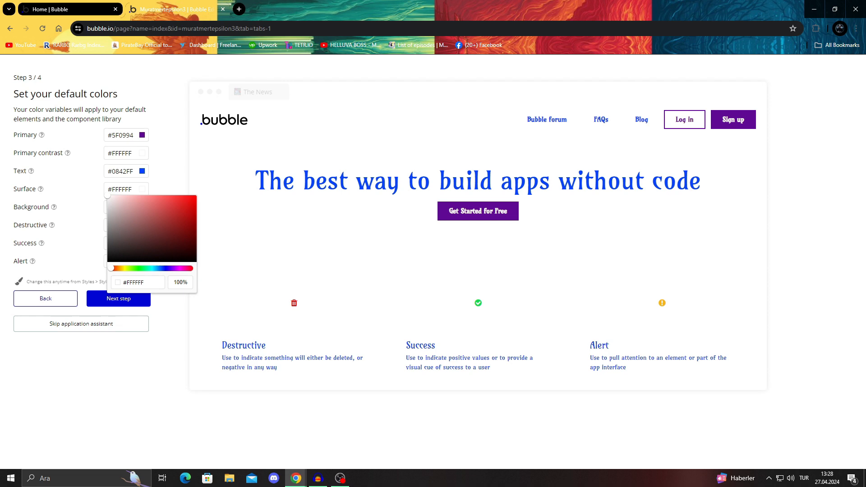
{"action": "key", "text": "Escape"}
{"action": "left_click", "coordinate": [142, 208]}
{"action": "left_click_drag", "start_coordinate": [156, 240], "coordinate": [108, 214]}
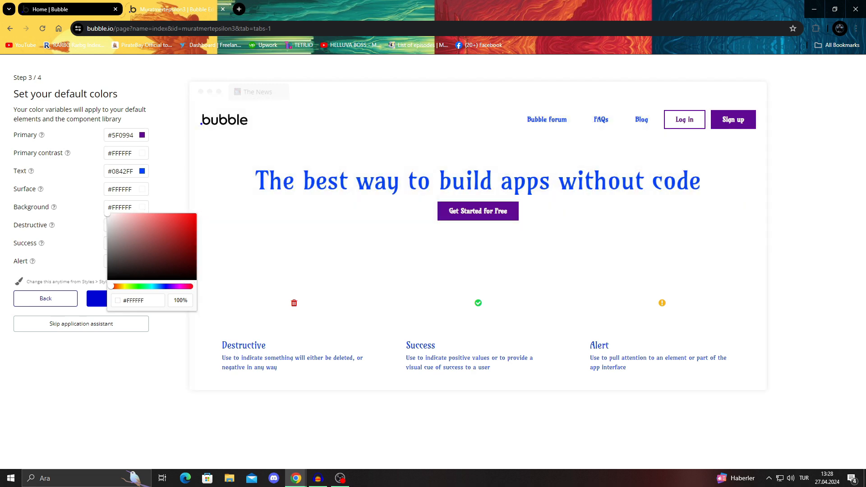
{"action": "key", "text": "Escape"}
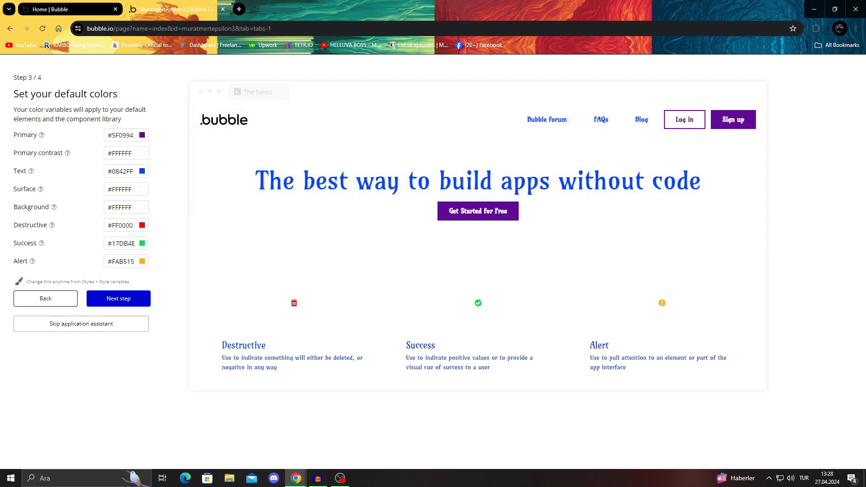
{"action": "left_click", "coordinate": [142, 225]}
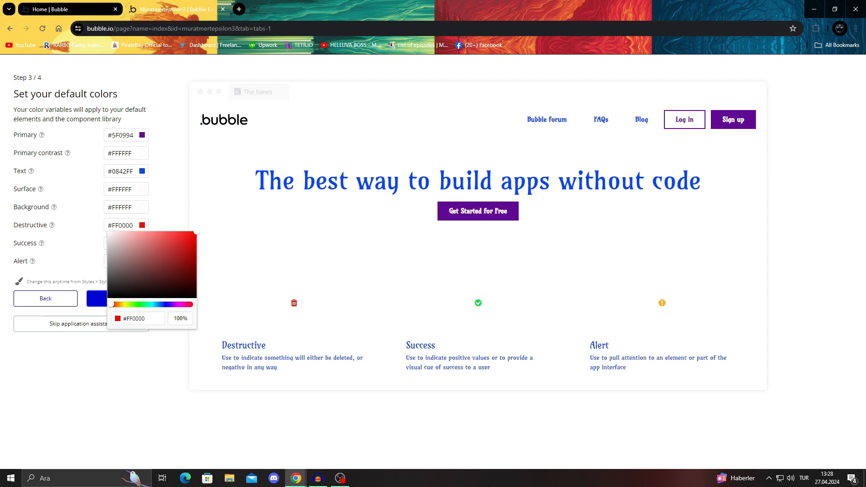
{"action": "key", "text": "Escape"}
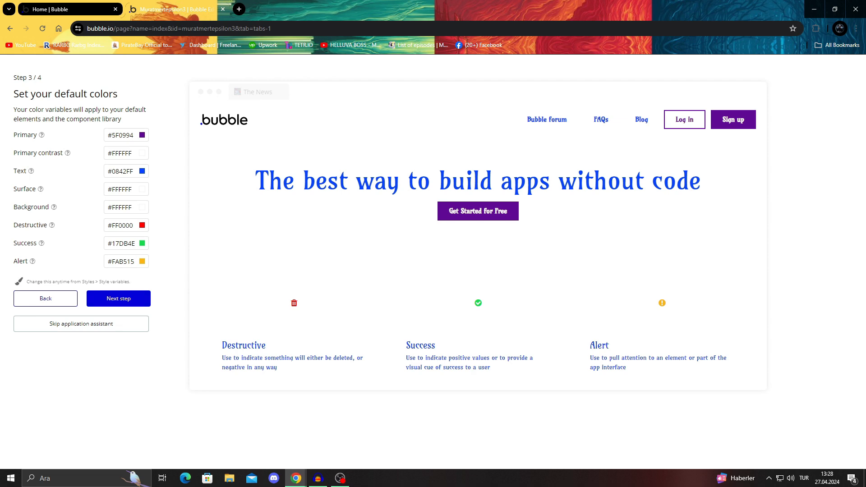
Step: Accept the default colors and finish the application assistant without installing any plugins
{"action": "left_click", "coordinate": [118, 299]}
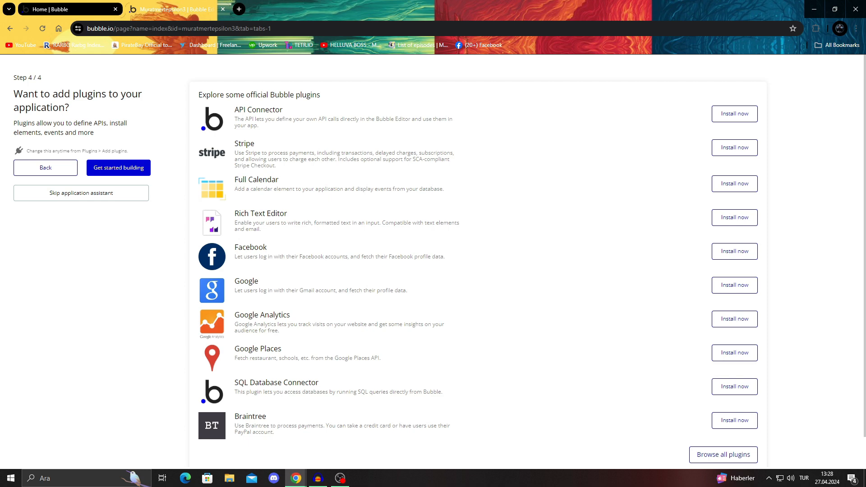
{"action": "left_click", "coordinate": [119, 168]}
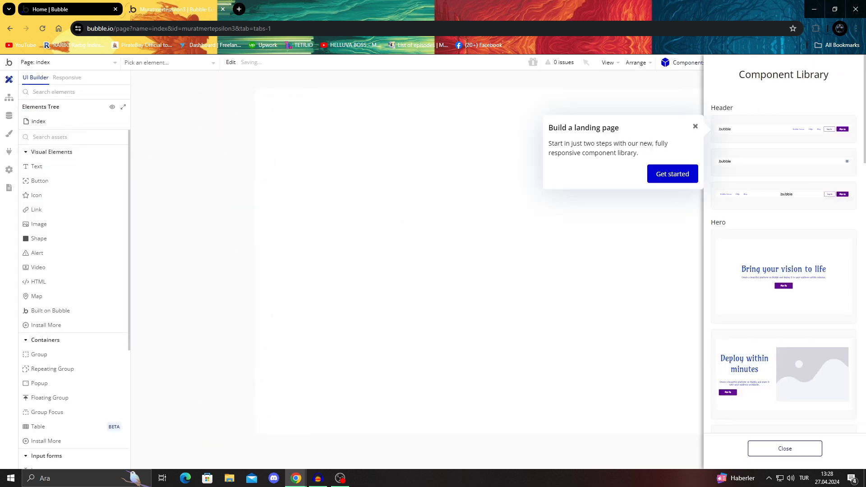
Step: Start the landing page guide, set the index page to column layout and continue to adding components
{"action": "left_click", "coordinate": [673, 174]}
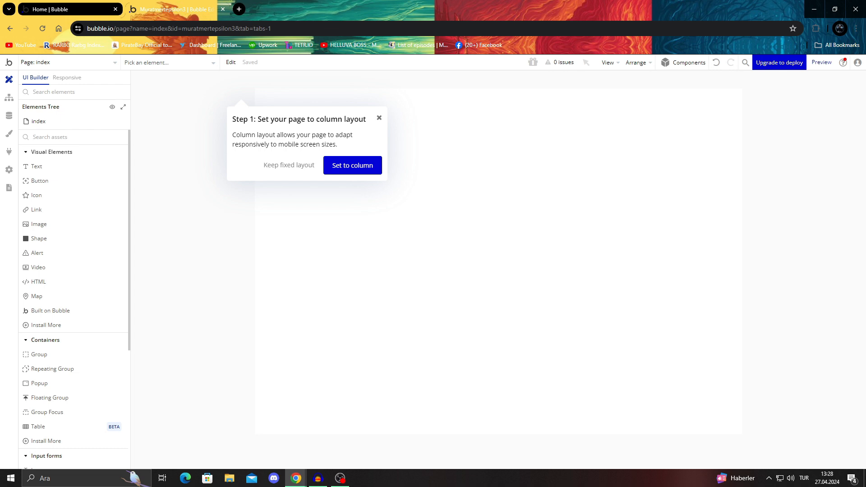
{"action": "left_click", "coordinate": [352, 165]}
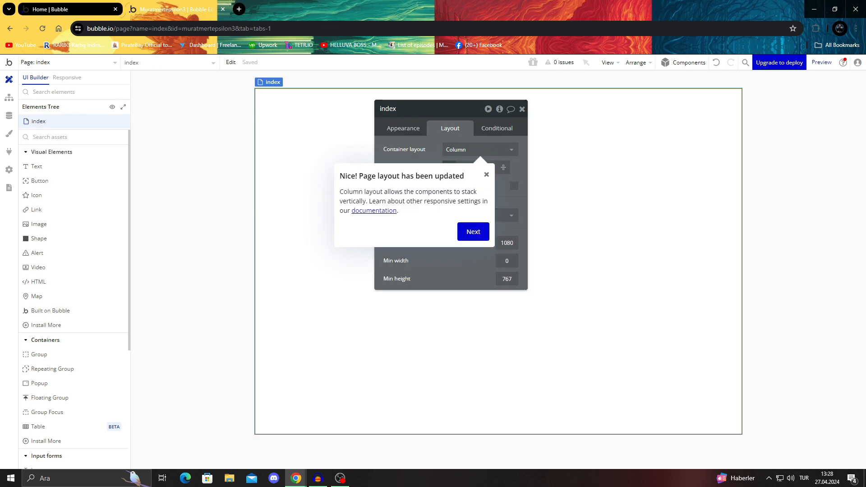
{"action": "left_click", "coordinate": [473, 232]}
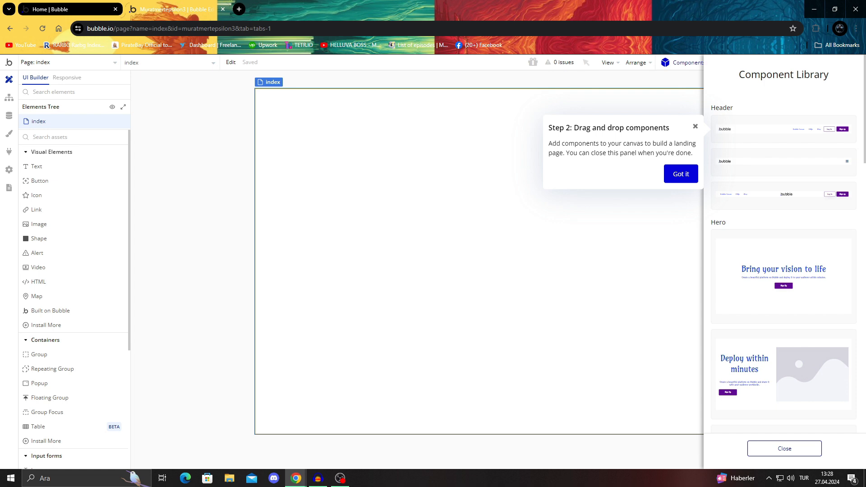
Step: Add the first header component to the page and place the "Deploy within minutes" hero component below it
{"action": "left_click_drag", "start_coordinate": [784, 129], "coordinate": [496, 118]}
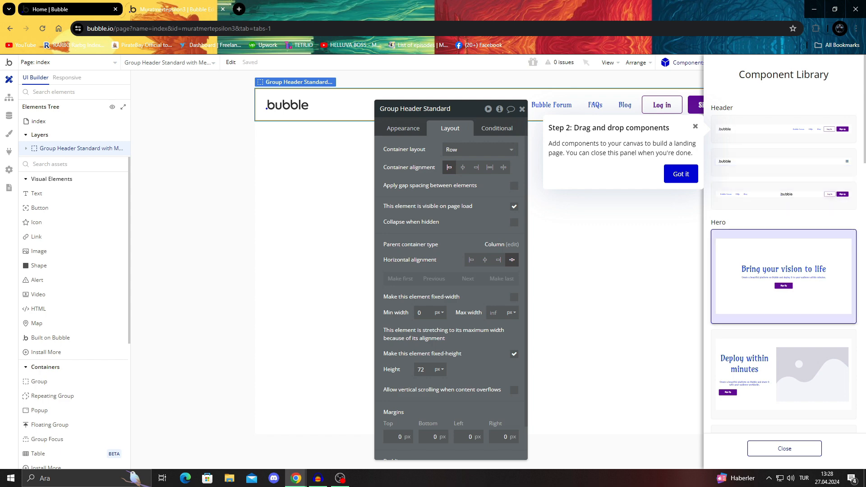
{"action": "scroll", "coordinate": [784, 289], "scroll_direction": "down", "scroll_amount": 2}
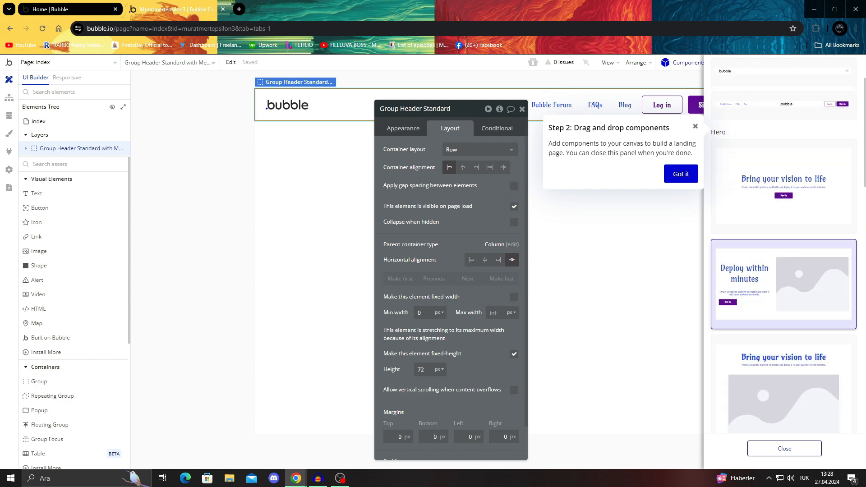
{"action": "left_click_drag", "start_coordinate": [783, 289], "coordinate": [587, 316]}
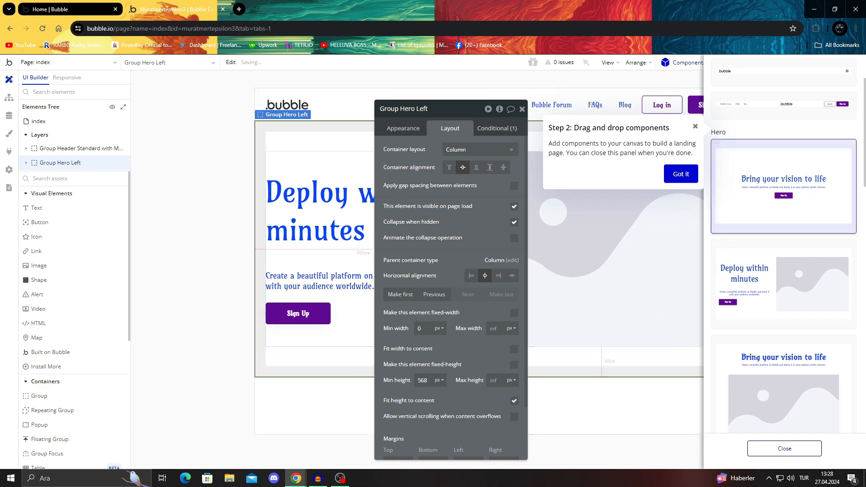
Step: Add the first footer component, with logo, social icons and link columns, below the hero section and close its properties
{"action": "scroll", "coordinate": [783, 243], "scroll_direction": "down", "scroll_amount": 5}
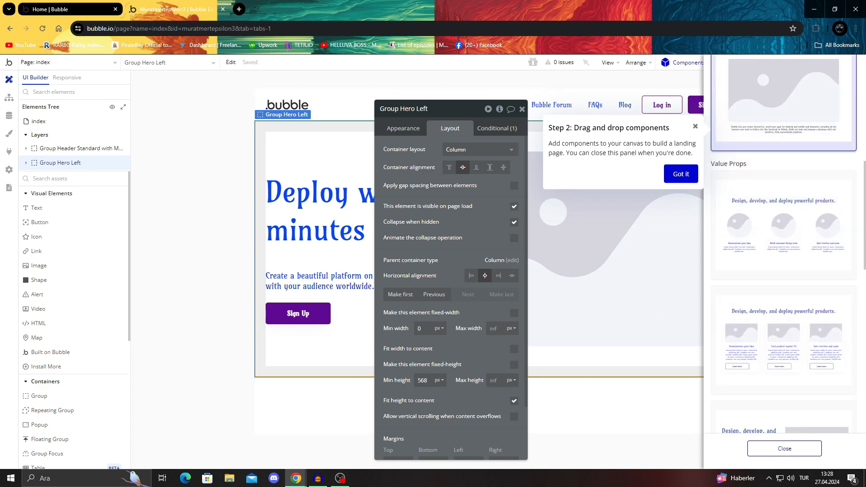
{"action": "scroll", "coordinate": [452, 293], "scroll_direction": "down", "scroll_amount": 3}
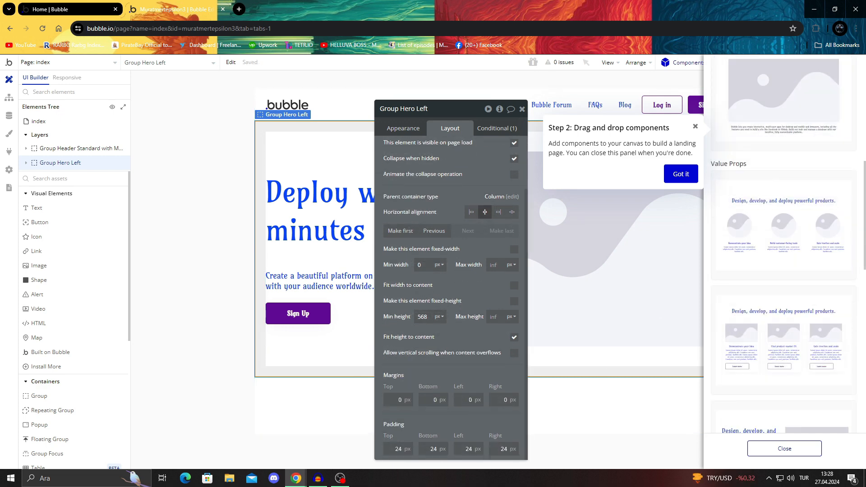
{"action": "scroll", "coordinate": [784, 315], "scroll_direction": "down", "scroll_amount": 8}
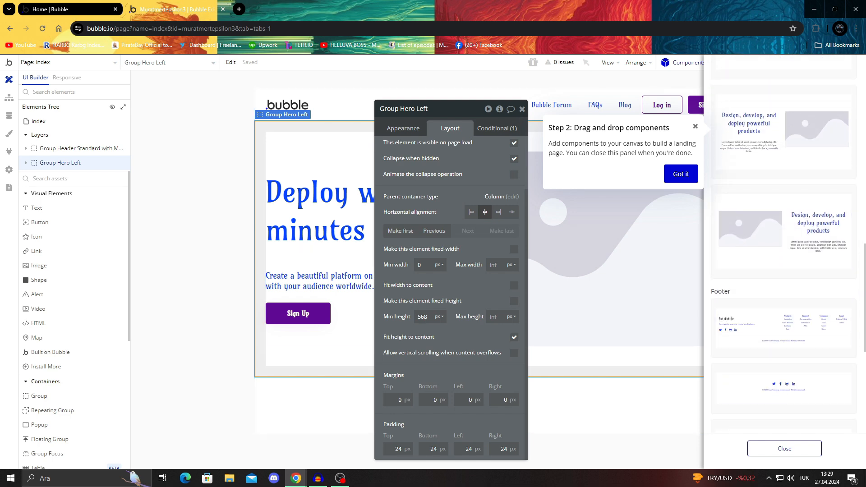
{"action": "left_click_drag", "start_coordinate": [784, 331], "coordinate": [608, 426]}
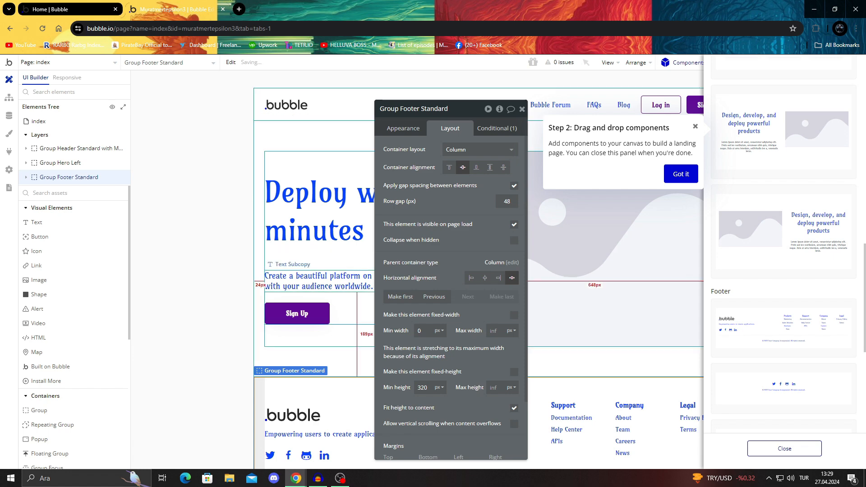
{"action": "left_click", "coordinate": [522, 109]}
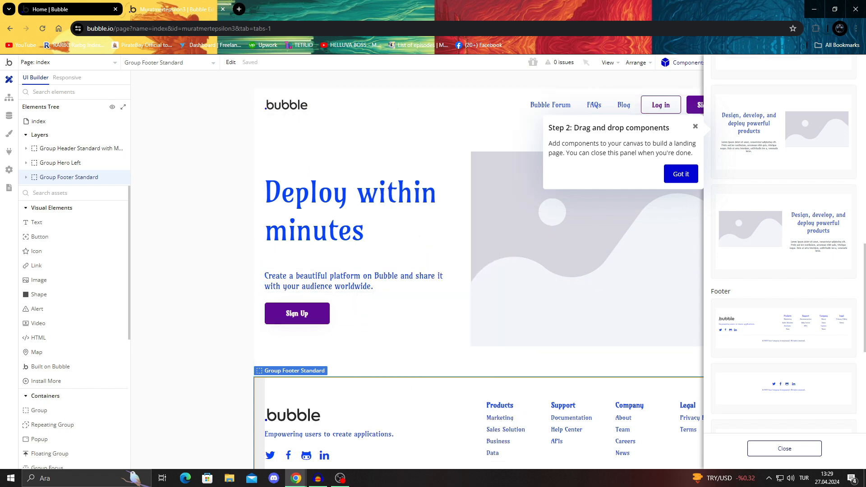
Step: Dismiss the drag-and-drop tip, close the component library and dismiss the preview tip
{"action": "left_click", "coordinate": [681, 174]}
{"action": "left_click", "coordinate": [203, 199]}
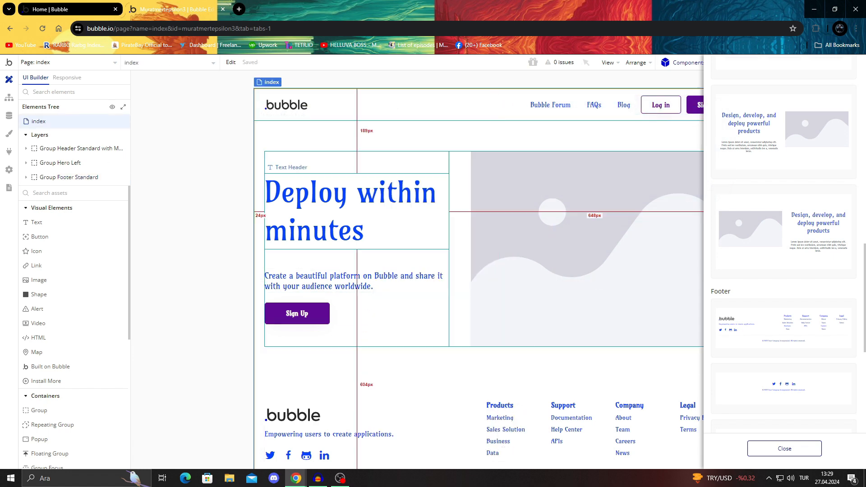
{"action": "scroll", "coordinate": [586, 244], "scroll_direction": "down", "scroll_amount": 1}
{"action": "left_click", "coordinate": [785, 449]}
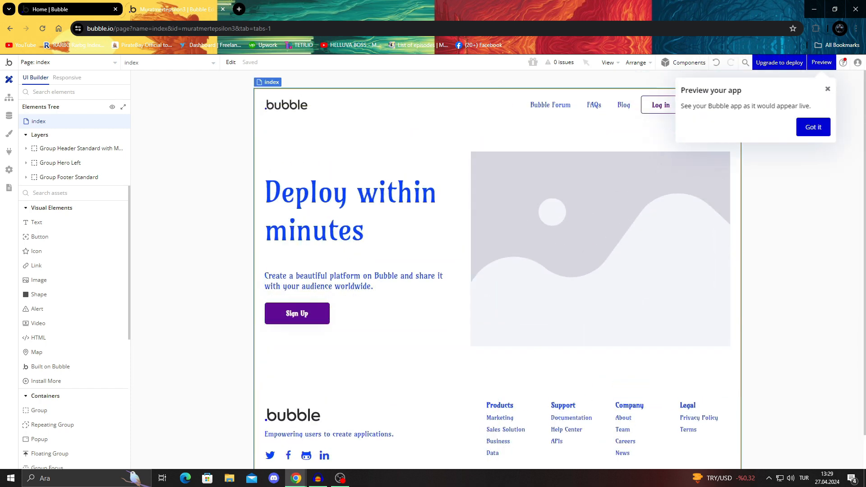
{"action": "left_click", "coordinate": [814, 127]}
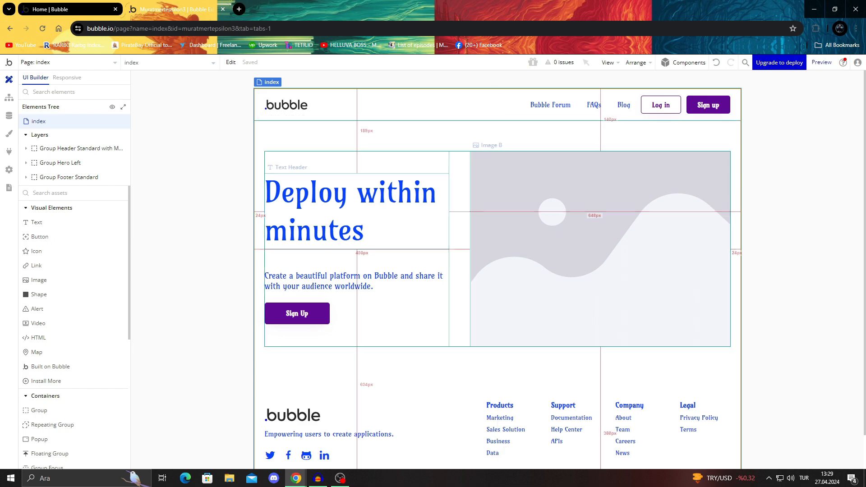
{"action": "scroll", "coordinate": [496, 234], "scroll_direction": "down", "scroll_amount": 2}
{"action": "scroll", "coordinate": [496, 234], "scroll_direction": "up", "scroll_amount": 2}
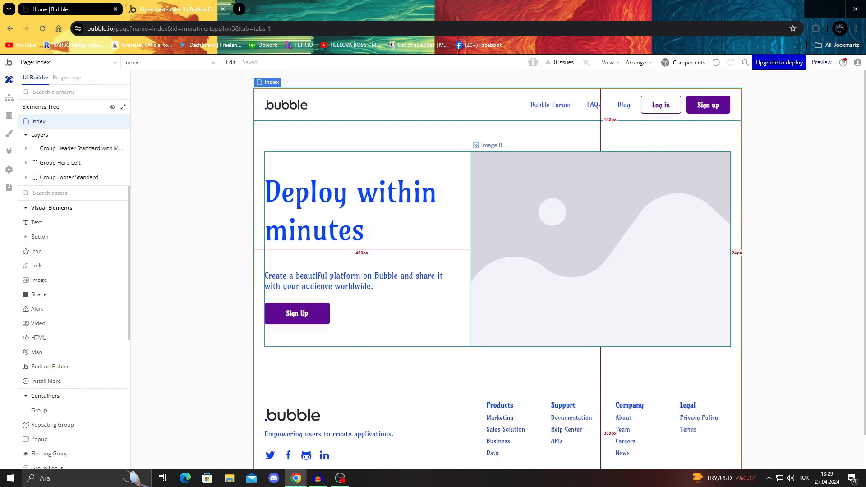
Step: Try moving the hero section's text group and image out of their containers, and undo the moves
{"action": "left_click", "coordinate": [564, 253]}
{"action": "left_click", "coordinate": [69, 177]}
{"action": "left_click", "coordinate": [81, 192]}
{"action": "left_click_drag", "start_coordinate": [356, 253], "coordinate": [346, 194]}
{"action": "left_click", "coordinate": [519, 212]}
{"action": "left_click", "coordinate": [383, 190]}
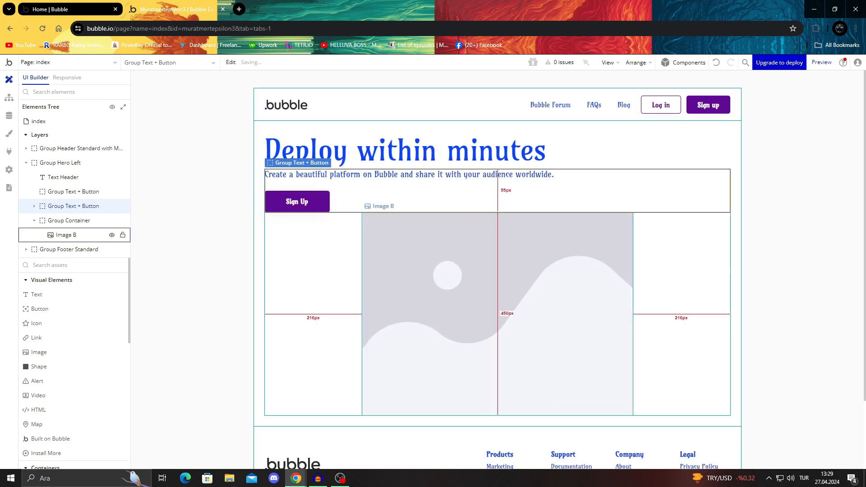
{"action": "left_click_drag", "start_coordinate": [446, 278], "coordinate": [548, 242]}
{"action": "left_click", "coordinate": [582, 253]}
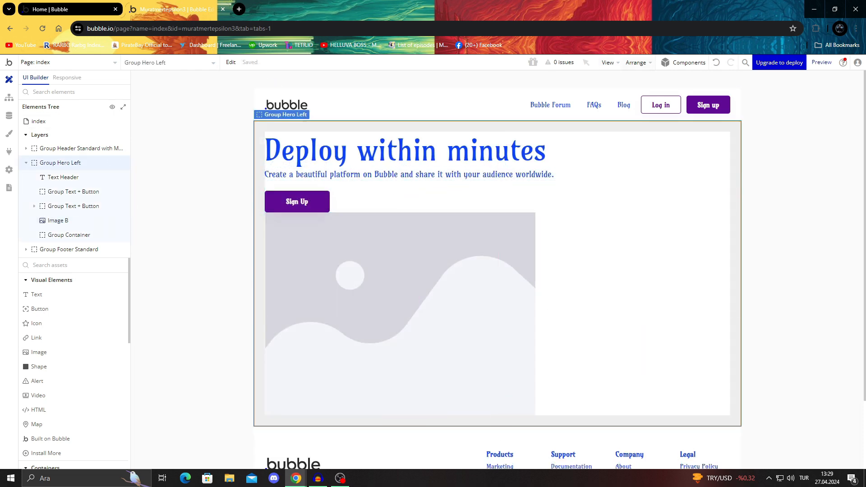
{"action": "key", "text": "ctrl+z"}
{"action": "key", "text": "ctrl+z"}
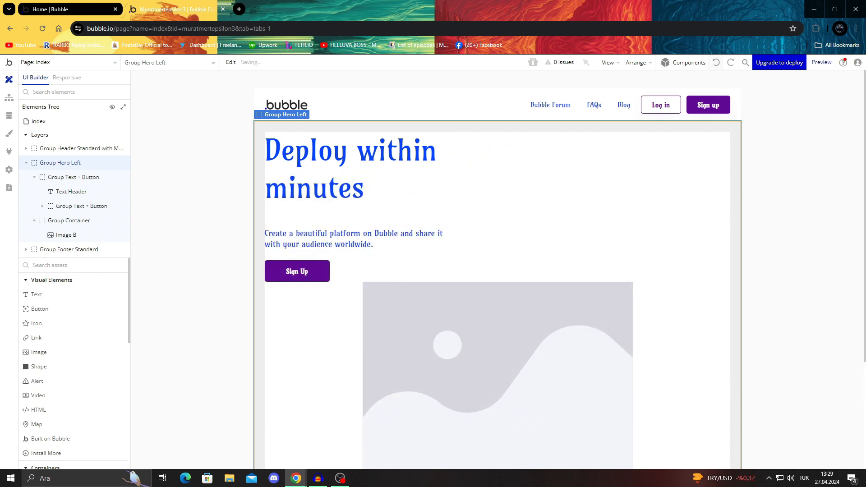
{"action": "key", "text": "ctrl+z"}
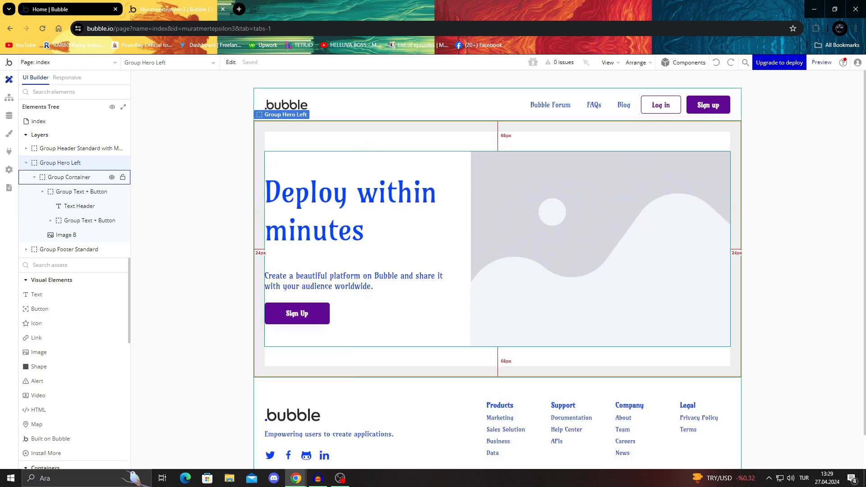
Step: Replace the hero section's placeholder image with catlephant.png from the desktop and close the image properties
{"action": "left_click", "coordinate": [66, 235]}
{"action": "double_click", "coordinate": [600, 249]}
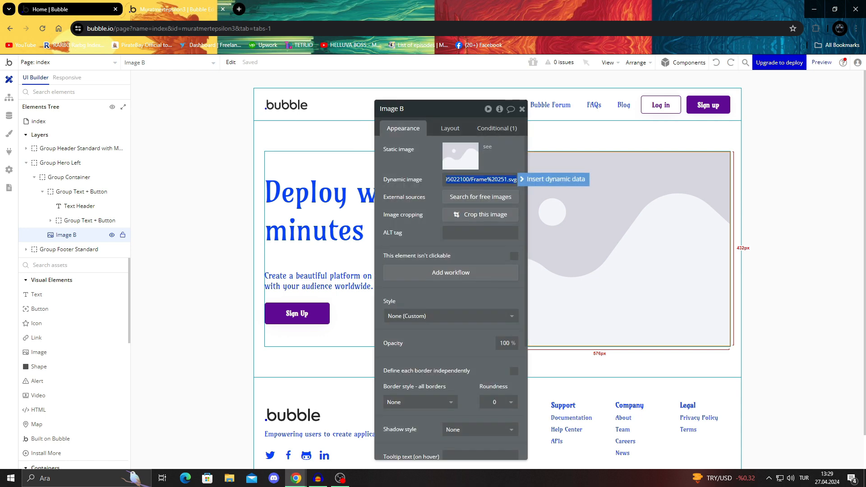
{"action": "left_click", "coordinate": [460, 156]}
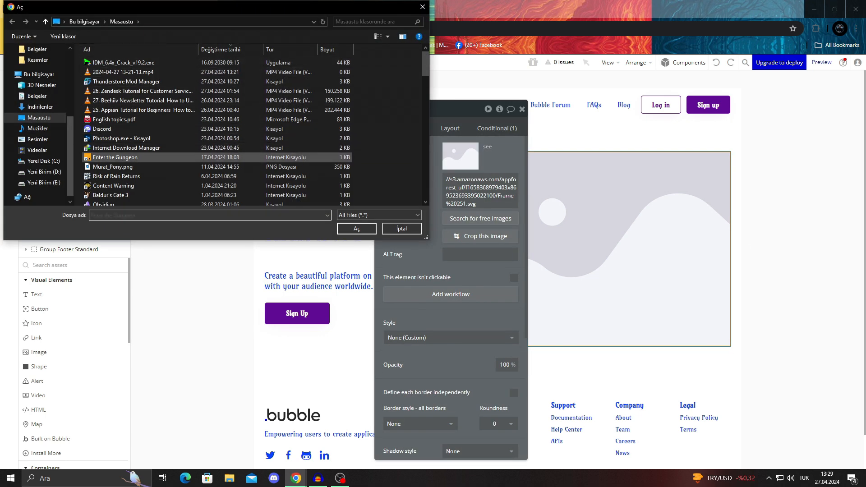
{"action": "double_click", "coordinate": [135, 158]}
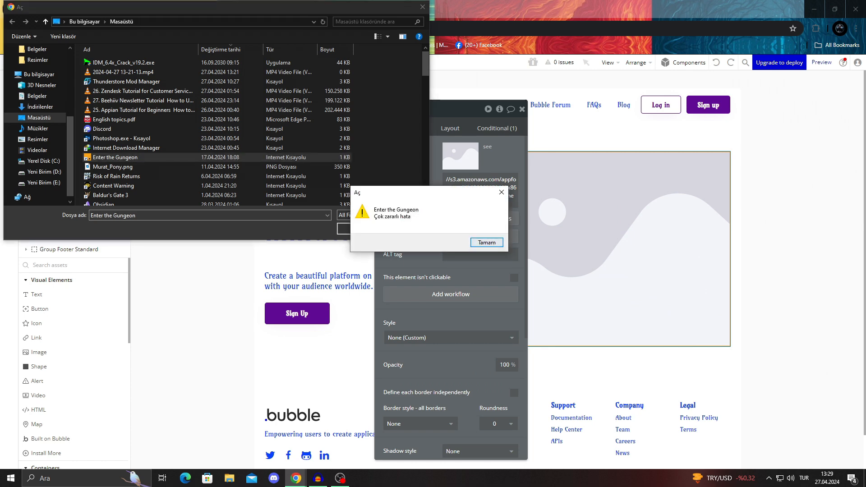
{"action": "left_click", "coordinate": [487, 243]}
{"action": "scroll", "coordinate": [175, 152], "scroll_direction": "down", "scroll_amount": 5}
{"action": "scroll", "coordinate": [175, 151], "scroll_direction": "down", "scroll_amount": 6}
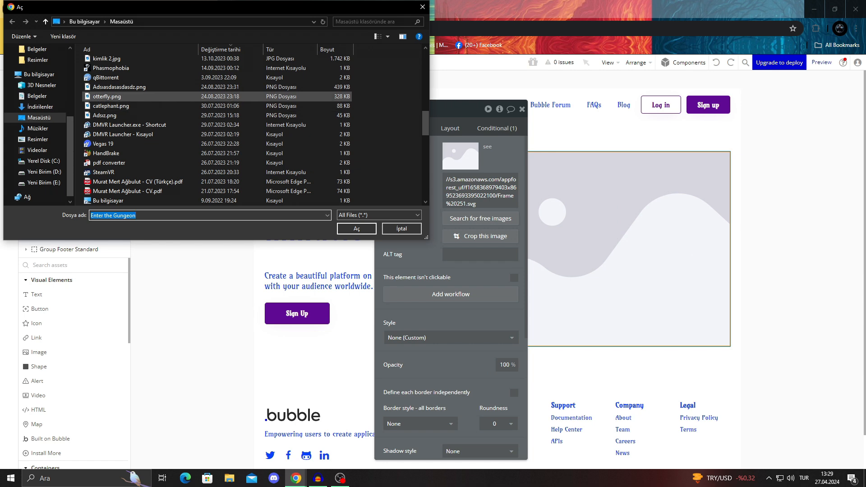
{"action": "double_click", "coordinate": [111, 105]}
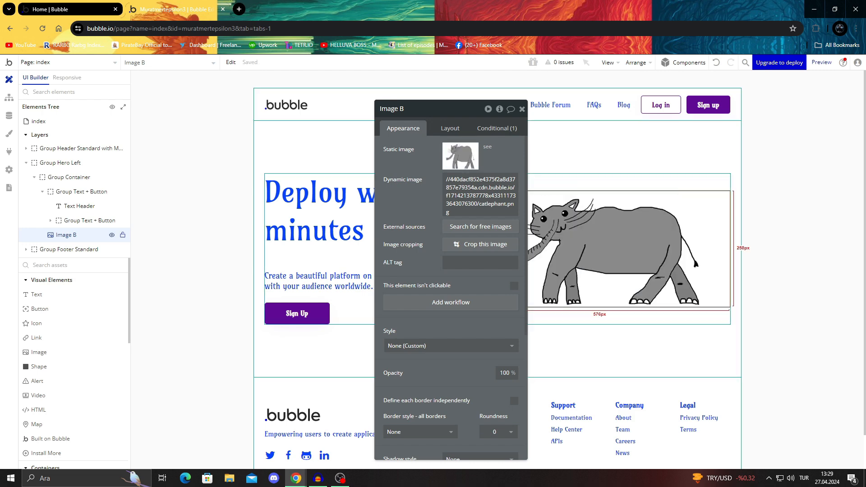
{"action": "left_click", "coordinate": [783, 271]}
{"action": "left_click", "coordinate": [522, 109]}
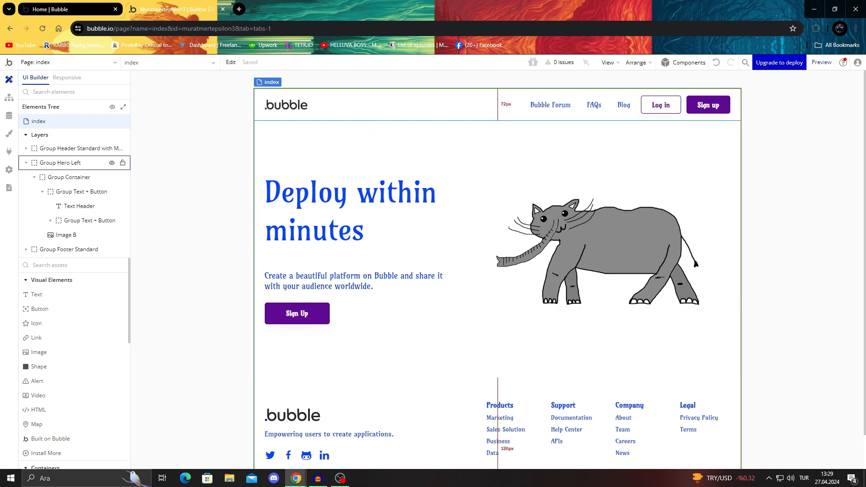
Step: Change the hero section's header text to "New elephant design" and close the open properties
{"action": "double_click", "coordinate": [80, 206]}
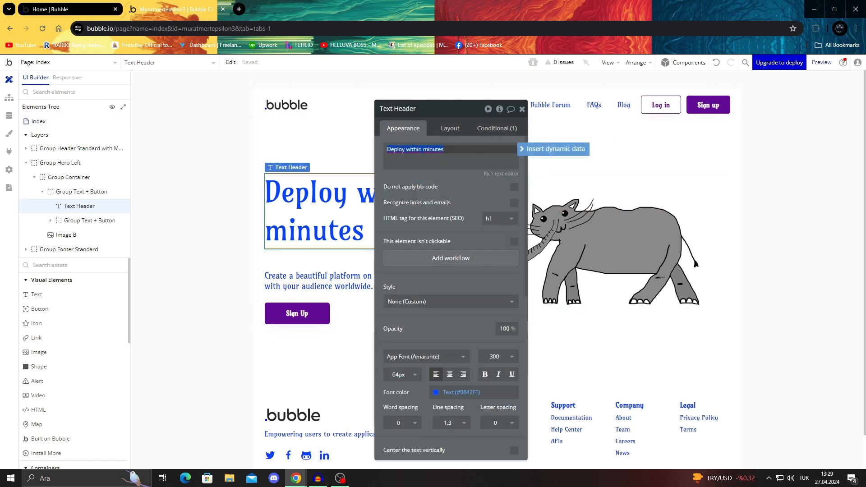
{"action": "left_click", "coordinate": [446, 150]}
{"action": "key", "text": "ctrl+a"}
{"action": "type", "text": "Ne"}
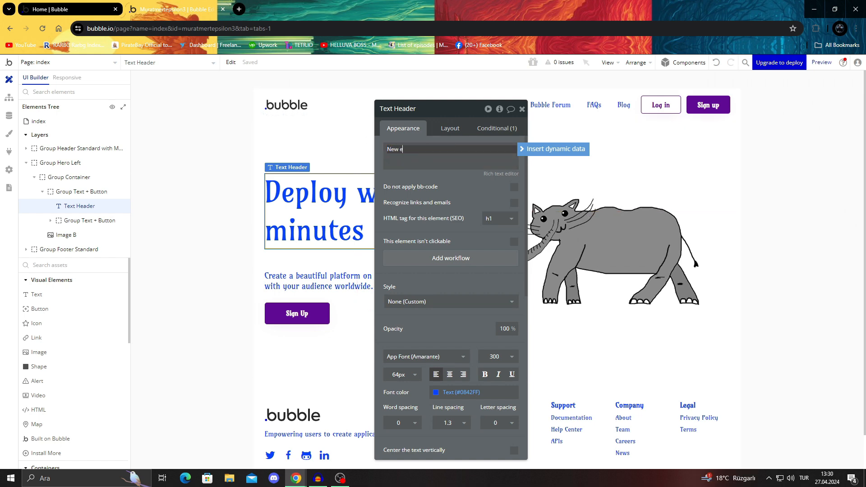
{"action": "type", "text": "w elephant design"}
{"action": "key", "text": "Return"}
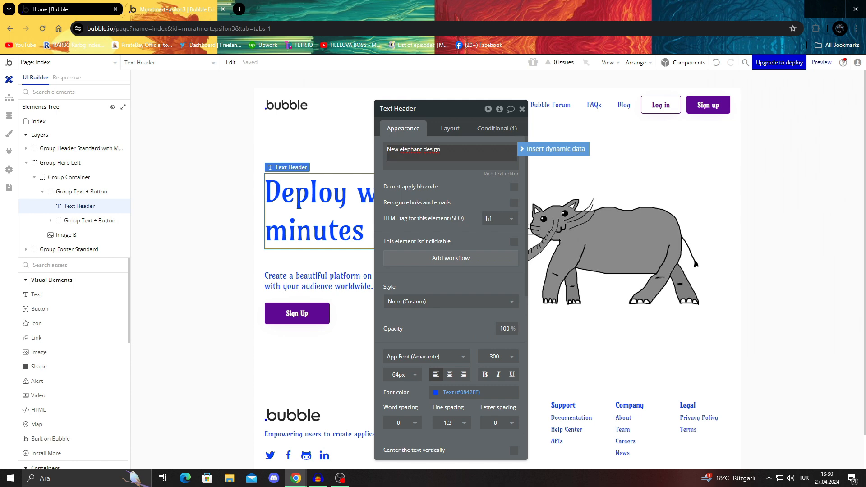
{"action": "left_click", "coordinate": [523, 79]}
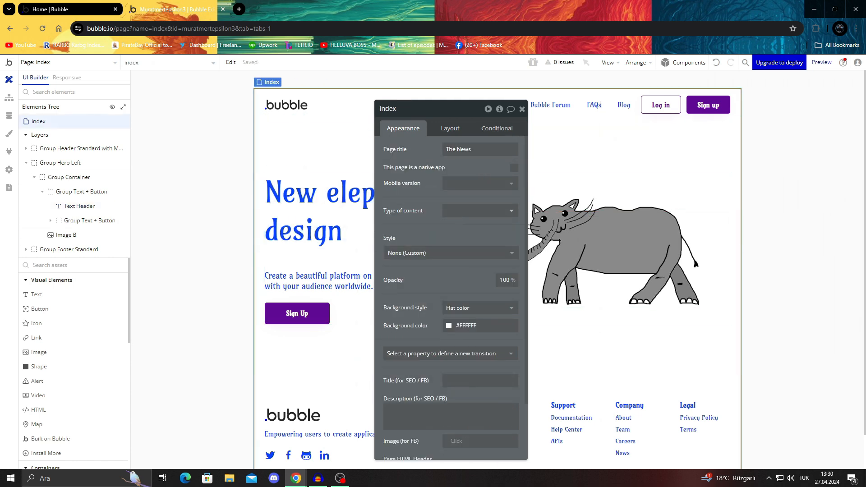
{"action": "left_click", "coordinate": [522, 108]}
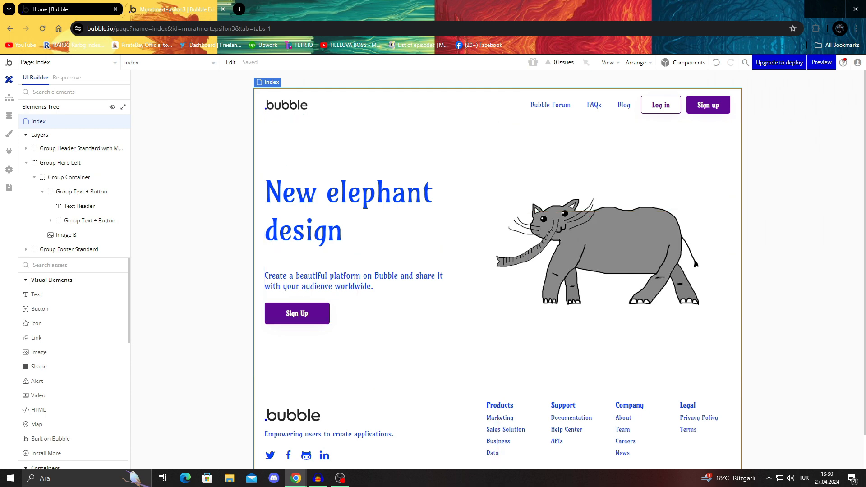
Step: Preview the index page, try the debugger's Slow and Normal modes, look over the page down to the footer and close the preview
{"action": "left_click", "coordinate": [821, 62]}
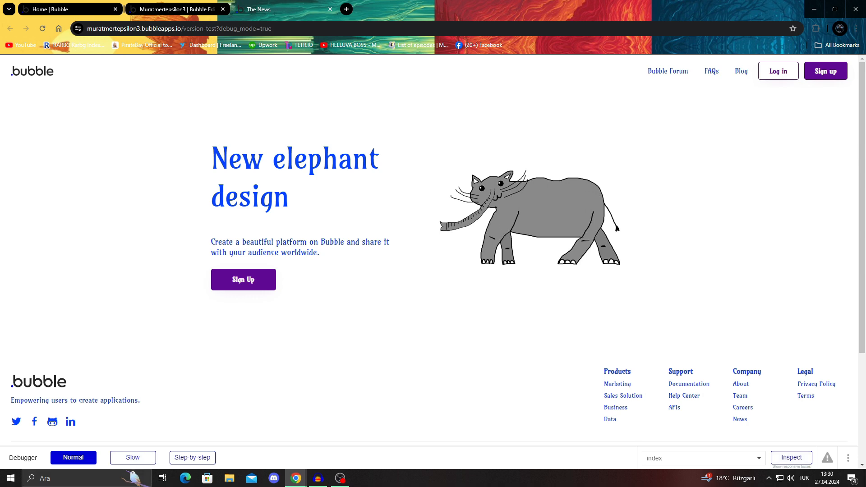
{"action": "left_click", "coordinate": [133, 458]}
{"action": "left_click", "coordinate": [73, 458]}
{"action": "scroll", "coordinate": [496, 252], "scroll_direction": "down", "scroll_amount": 4}
{"action": "scroll", "coordinate": [496, 253], "scroll_direction": "up", "scroll_amount": 4}
{"action": "scroll", "coordinate": [528, 216], "scroll_direction": "down", "scroll_amount": 3}
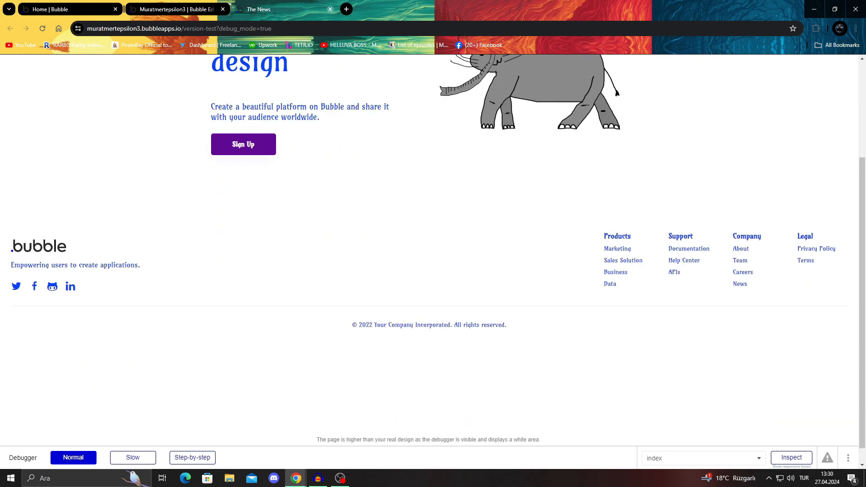
{"action": "key", "text": "ctrl+w"}
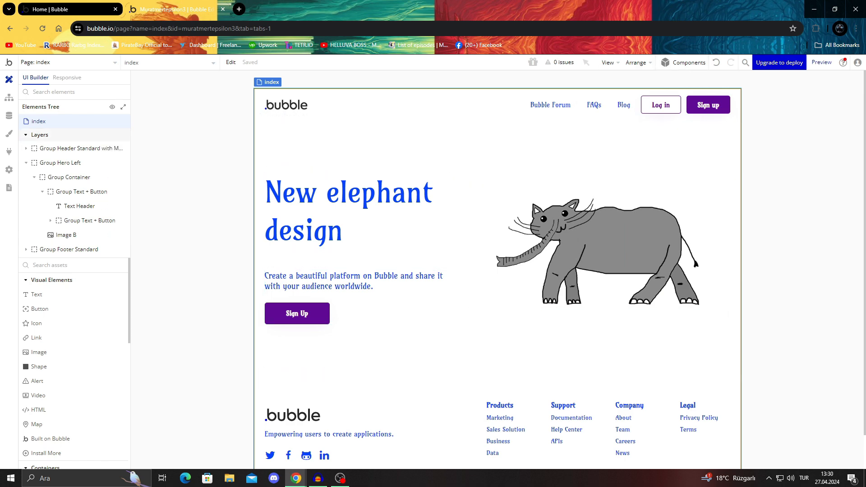
Step: Check the rest of the index page, switch to the Bubble home tab and look over the news website's personalized Build Guides
{"action": "scroll", "coordinate": [498, 271], "scroll_direction": "down", "scroll_amount": 2}
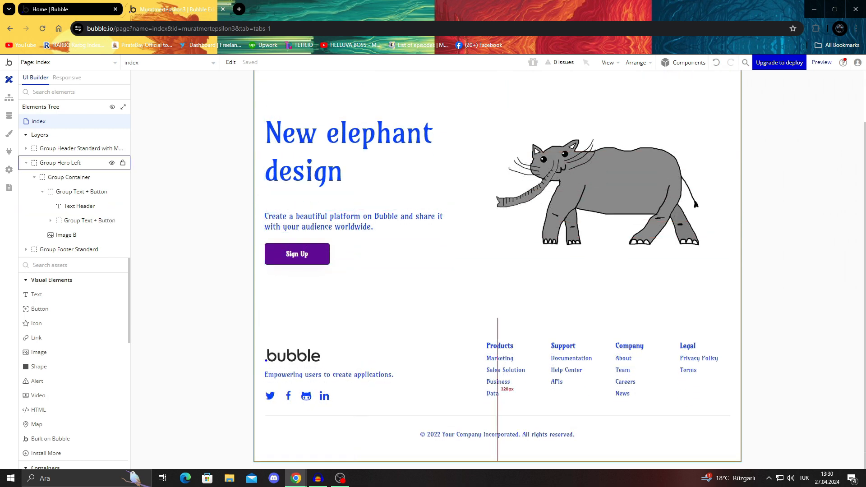
{"action": "key", "text": "ctrl+Tab"}
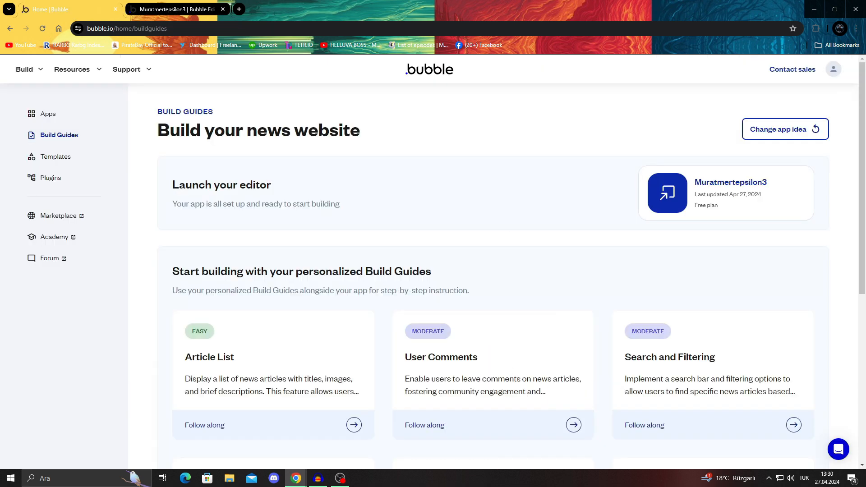
{"action": "scroll", "coordinate": [512, 266], "scroll_direction": "down", "scroll_amount": 1}
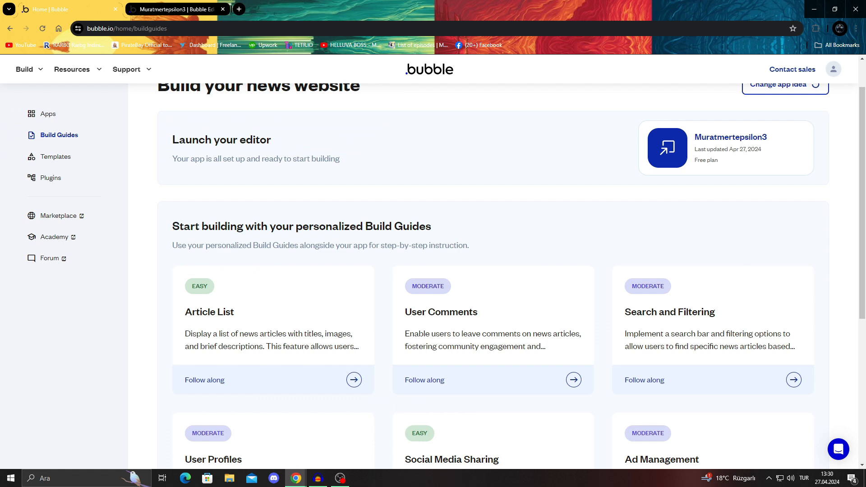
{"action": "scroll", "coordinate": [511, 266], "scroll_direction": "up", "scroll_amount": 1}
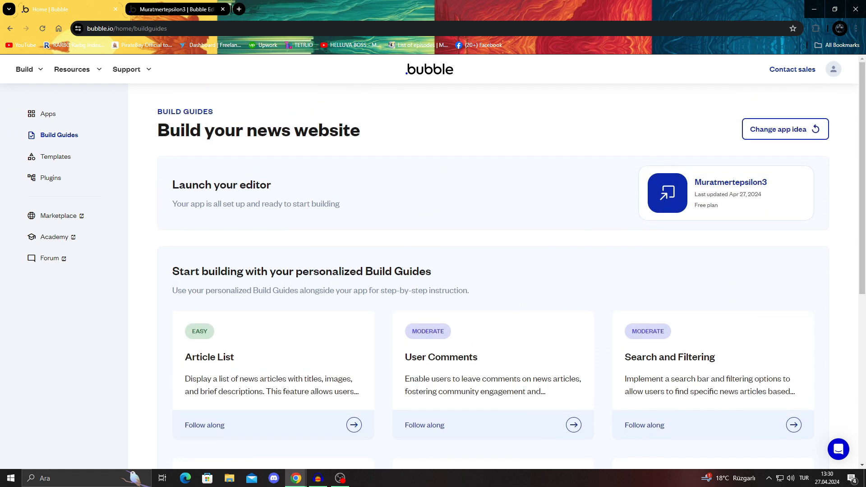